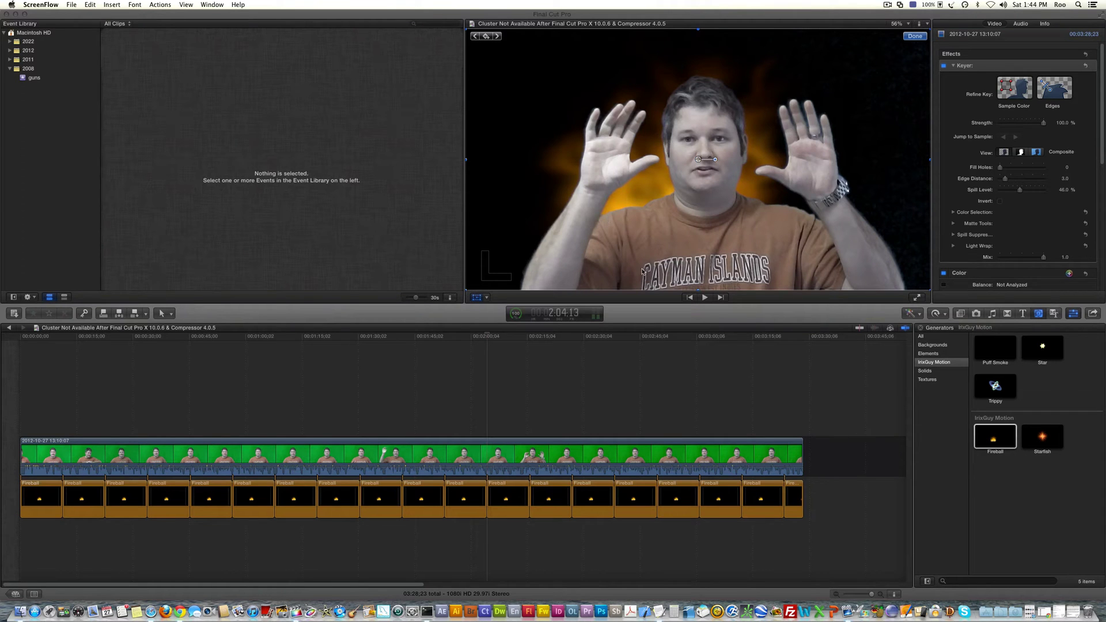
Preview the fireball composite at points between about 1:01 and 2:44 on the timeline
left_click(406, 375)
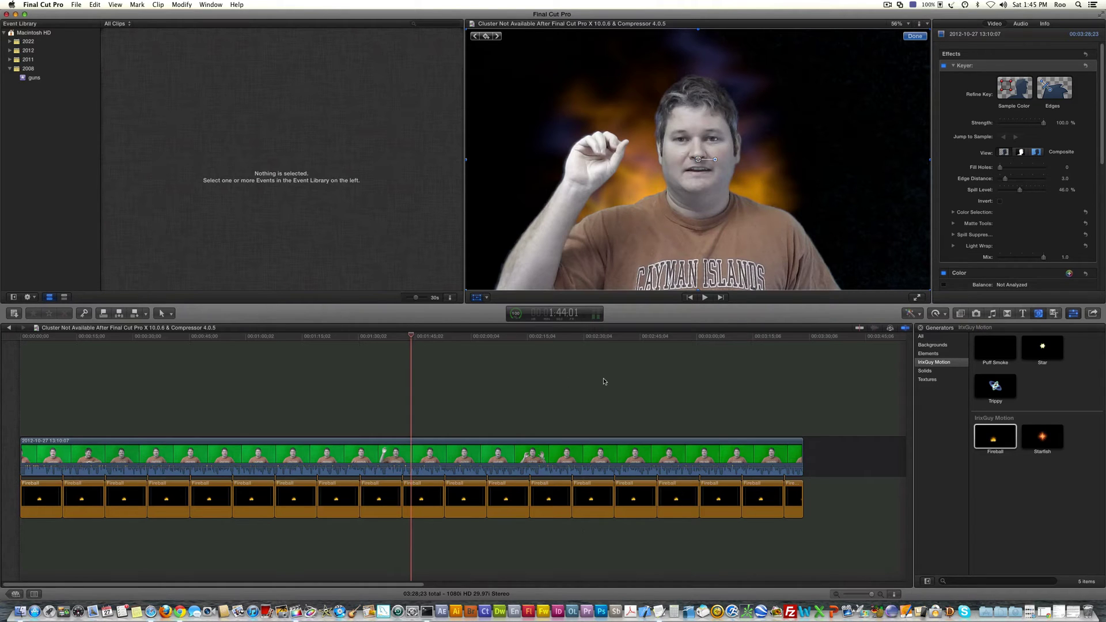
left_click(555, 387)
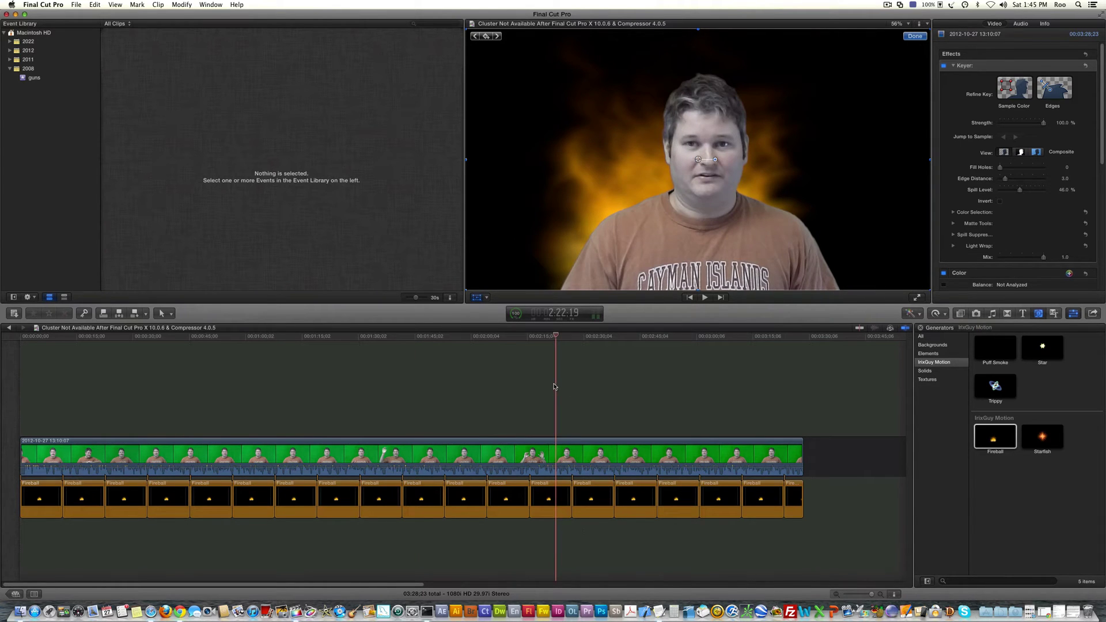
left_click(637, 380)
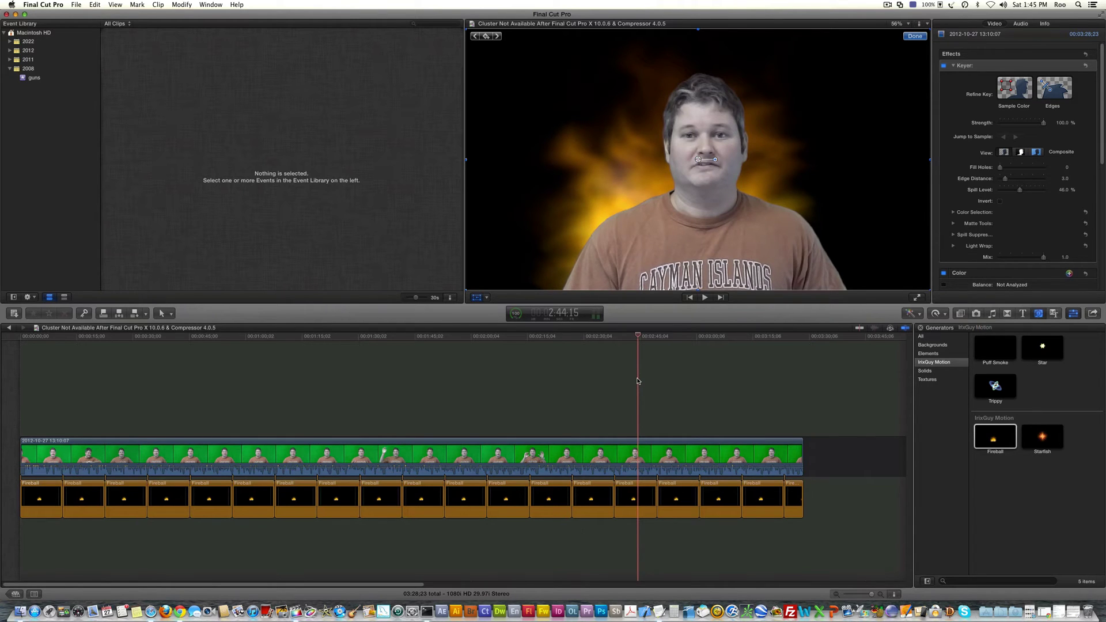
left_click(283, 376)
left_click(366, 376)
left_click(593, 370)
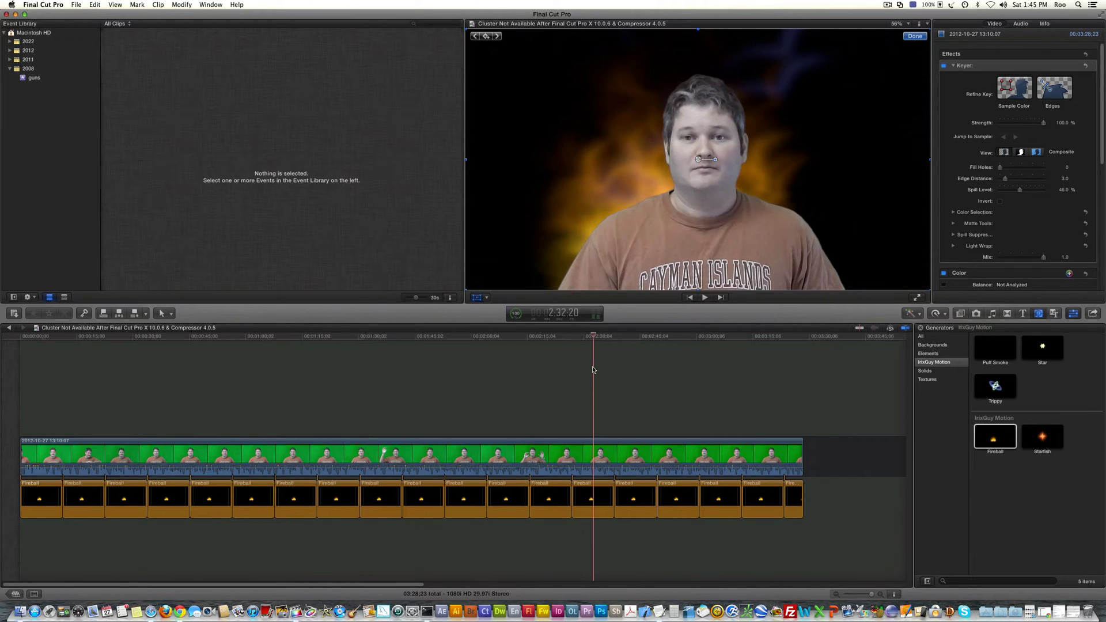
left_click(471, 377)
left_click(416, 378)
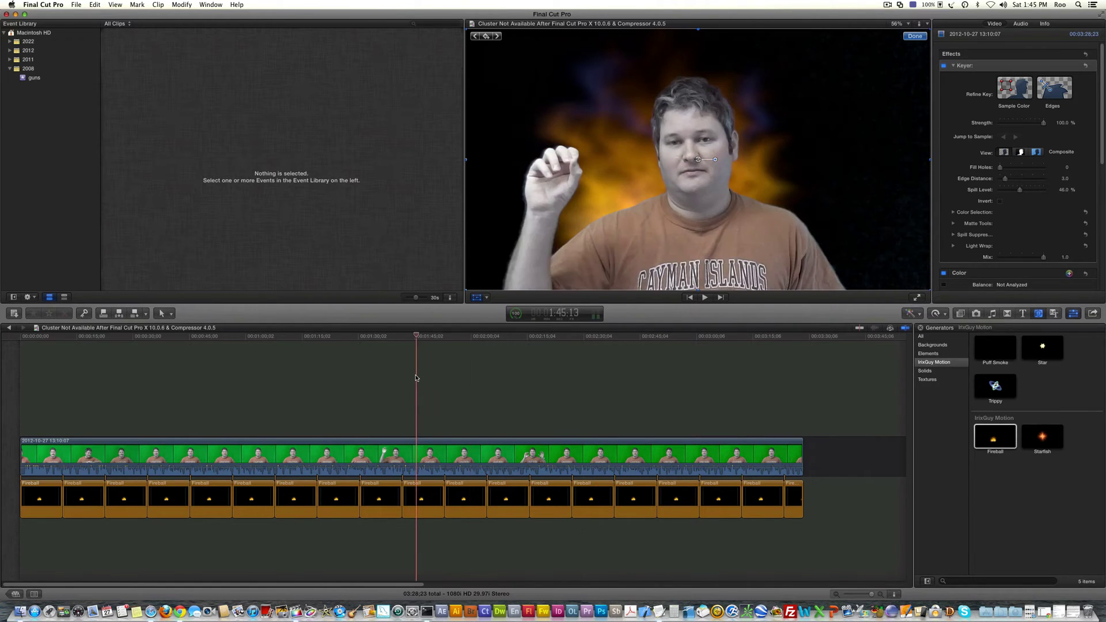
left_click(555, 391)
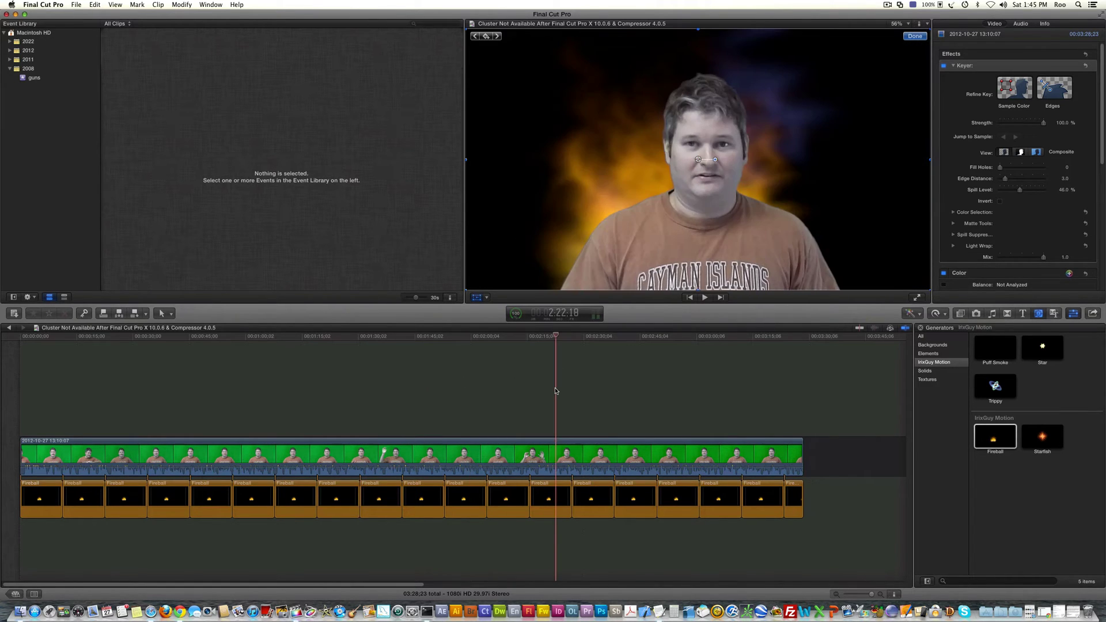
left_click(253, 394)
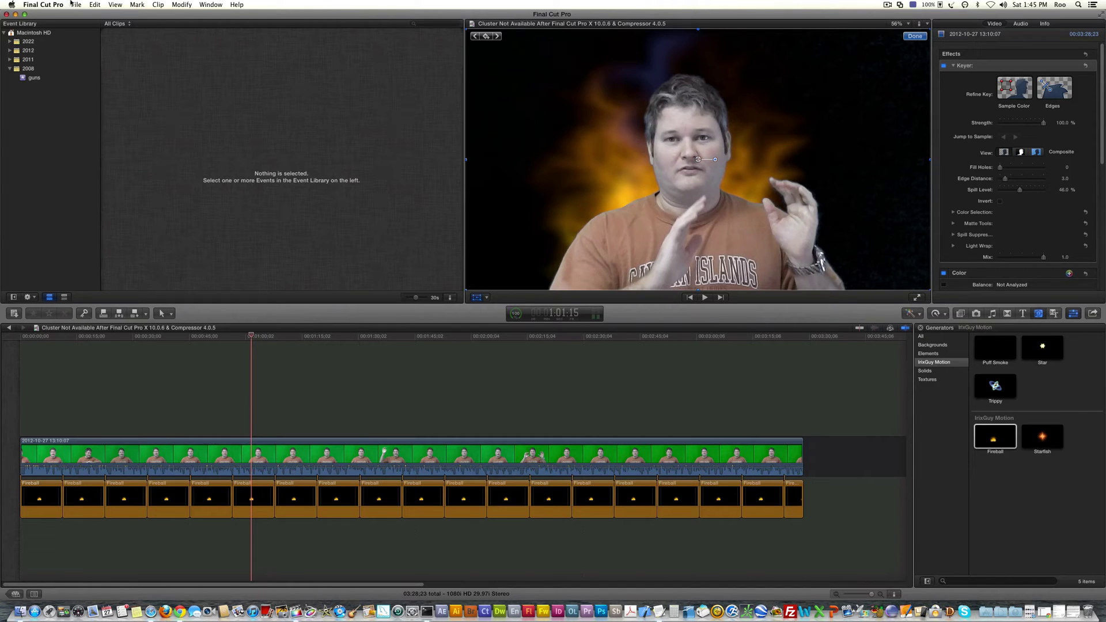
Look over the File menu, then park the playhead at 1:46:10
left_click(74, 5)
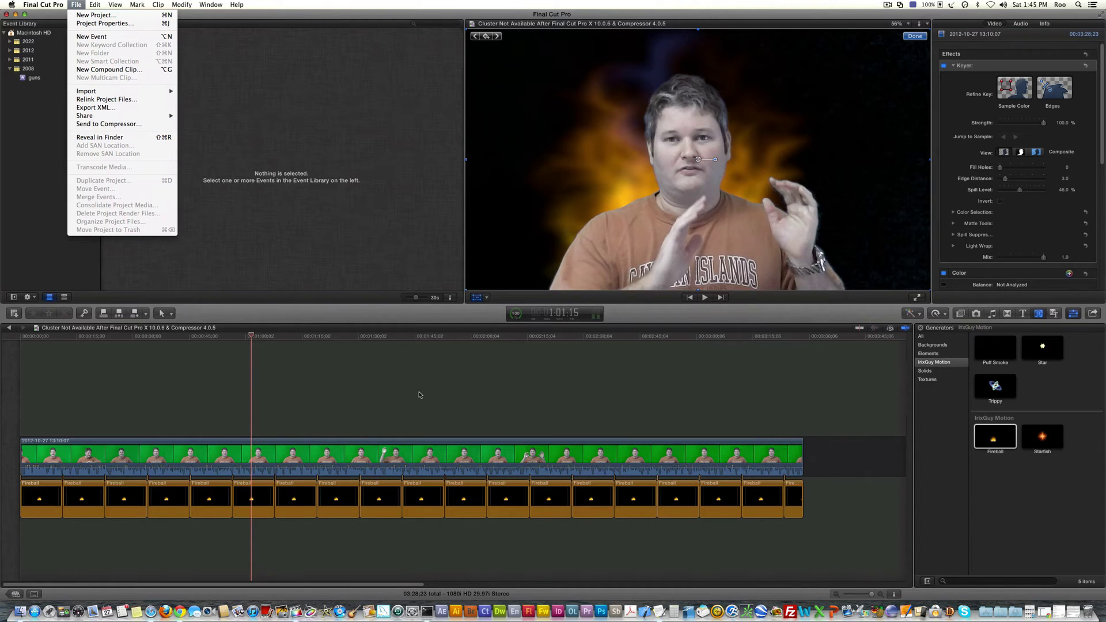
left_click(419, 394)
left_click(419, 394)
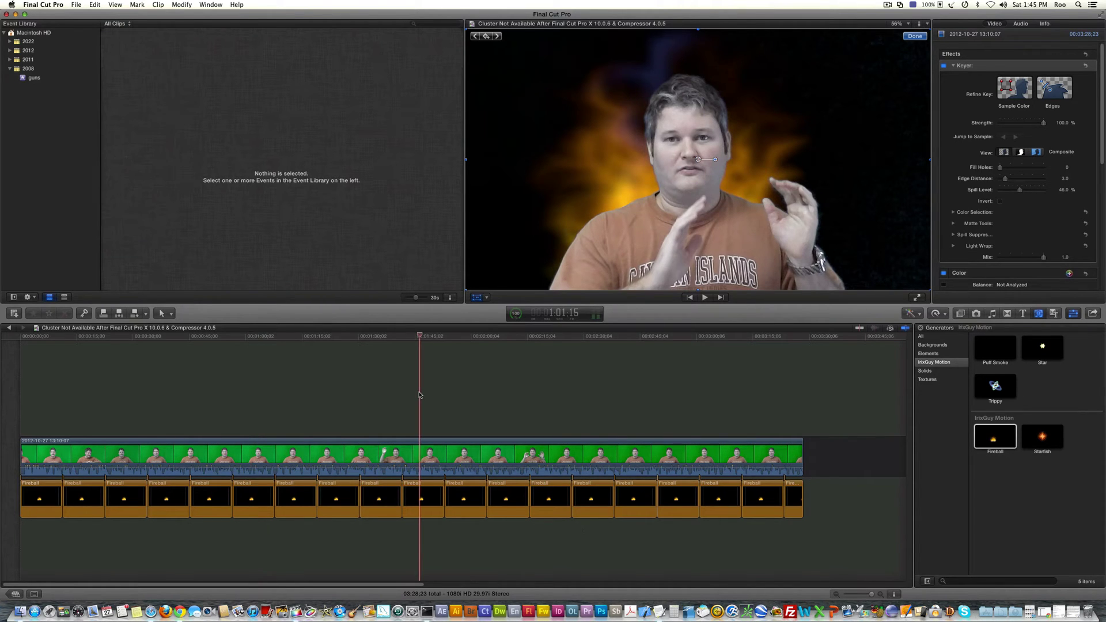
Add Compressor's Video Sharing Services HD 1080p setting as a new share destination
left_click(1093, 313)
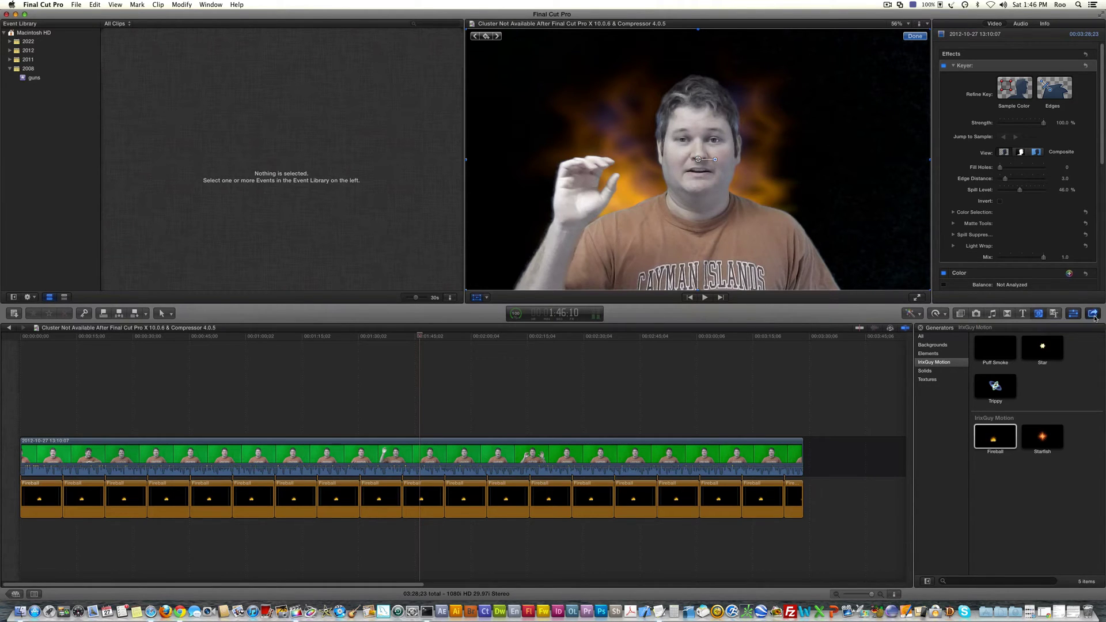
left_click(1093, 314)
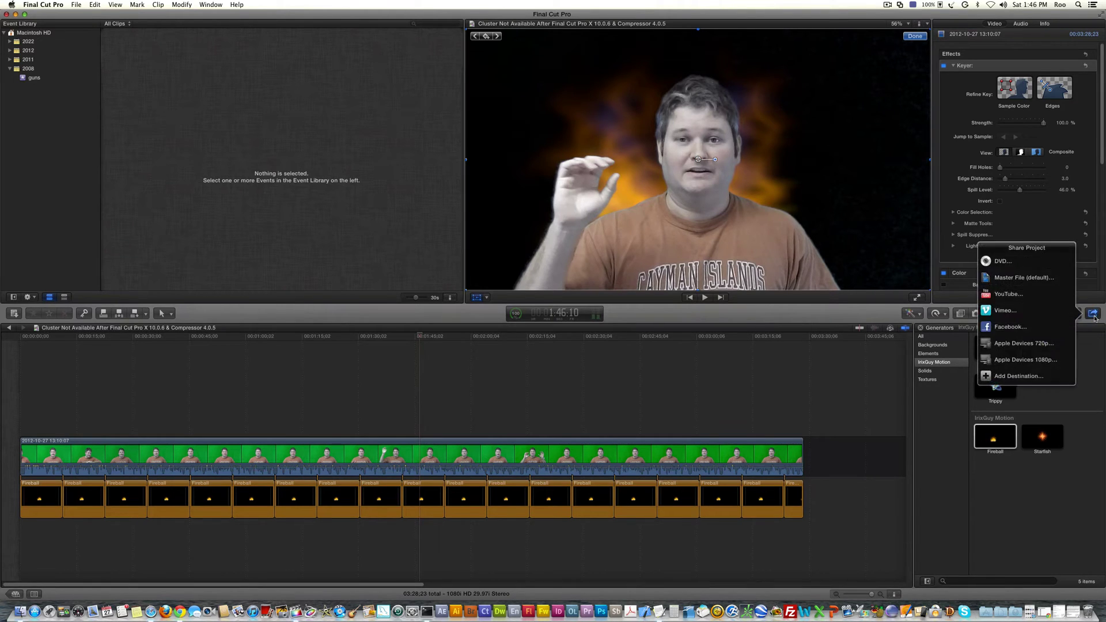
left_click(1033, 381)
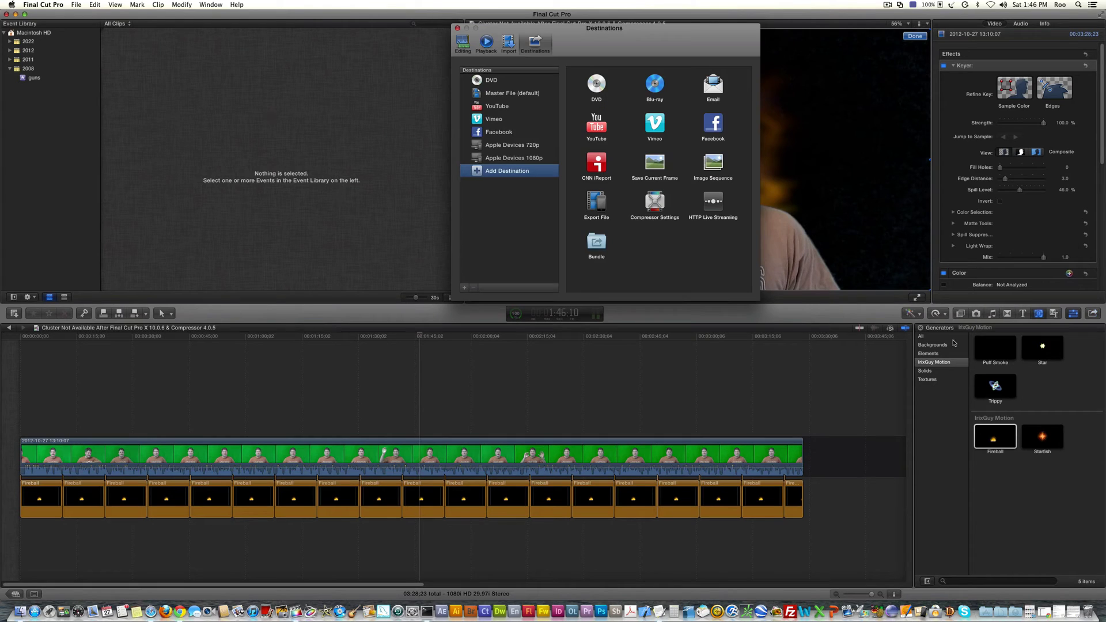
left_click(659, 209)
double_click(658, 206)
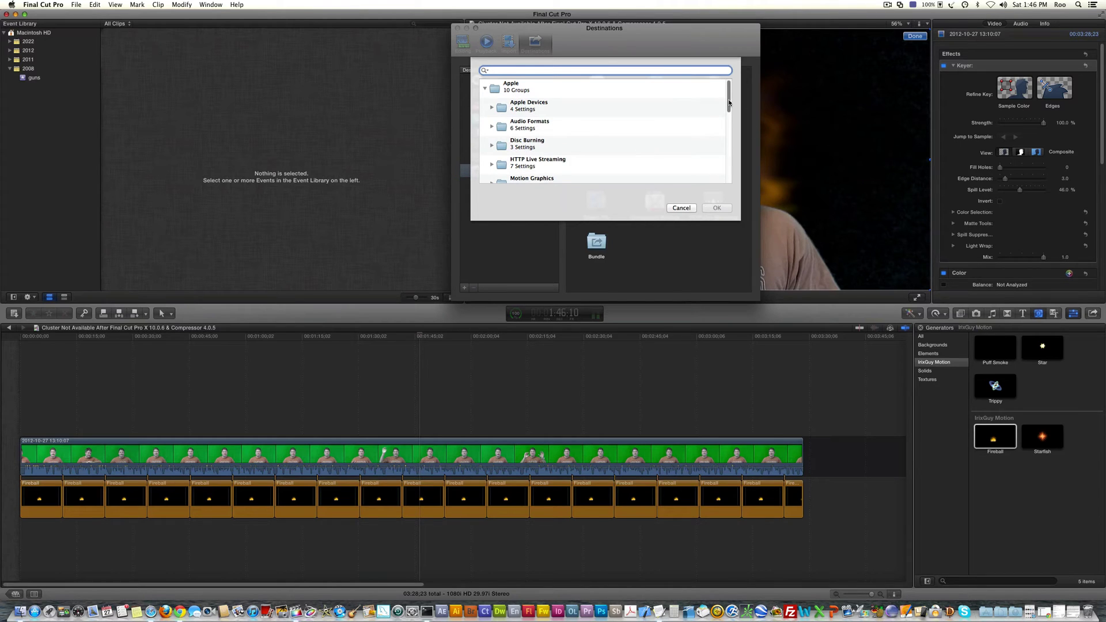
left_click_drag(729, 106, 727, 156)
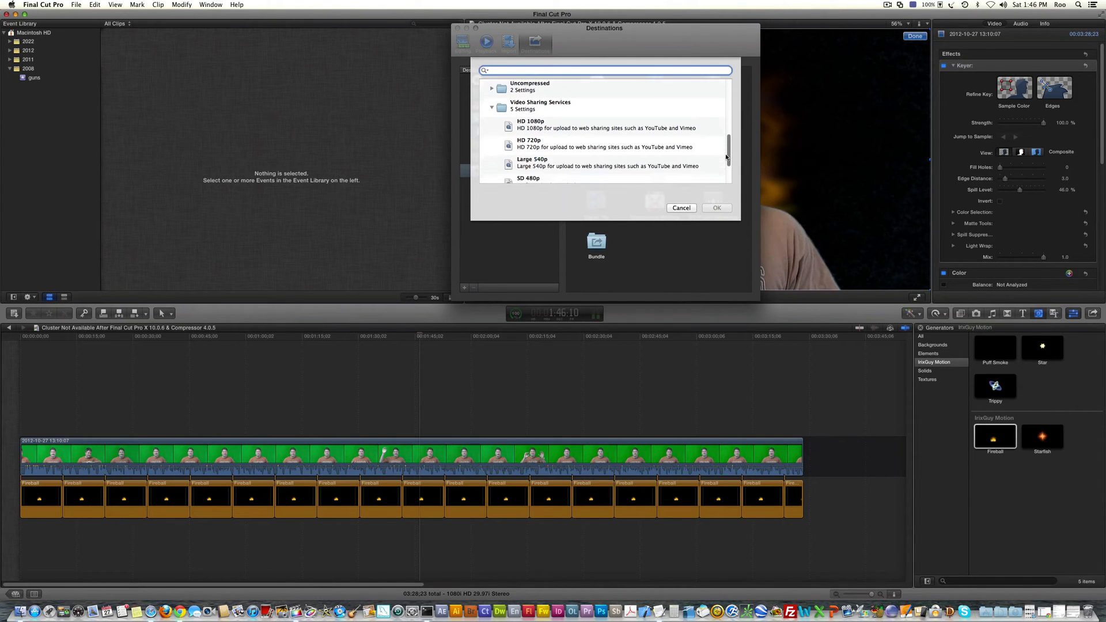
left_click(535, 125)
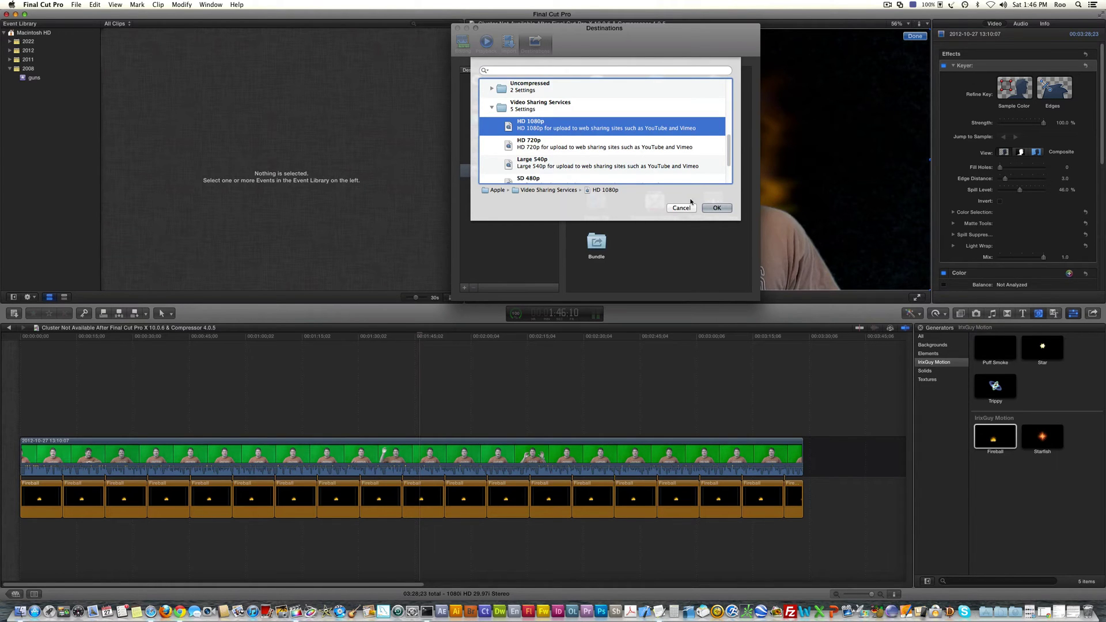
left_click(716, 209)
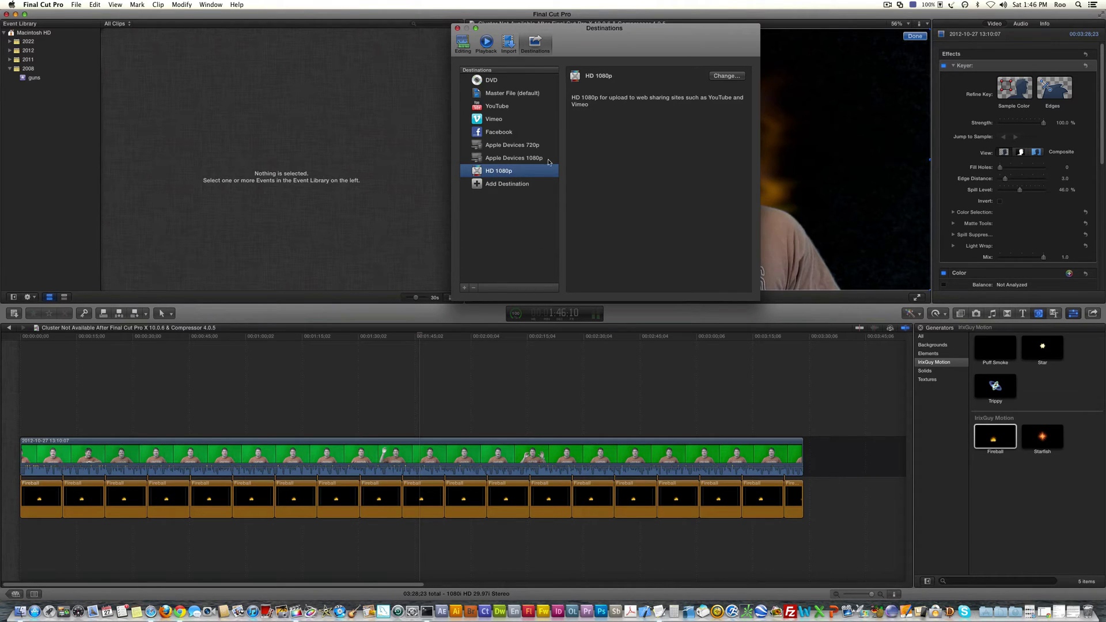
Close the Destinations window and scrub the composite, settling the playhead at 1:43:21
left_click(457, 27)
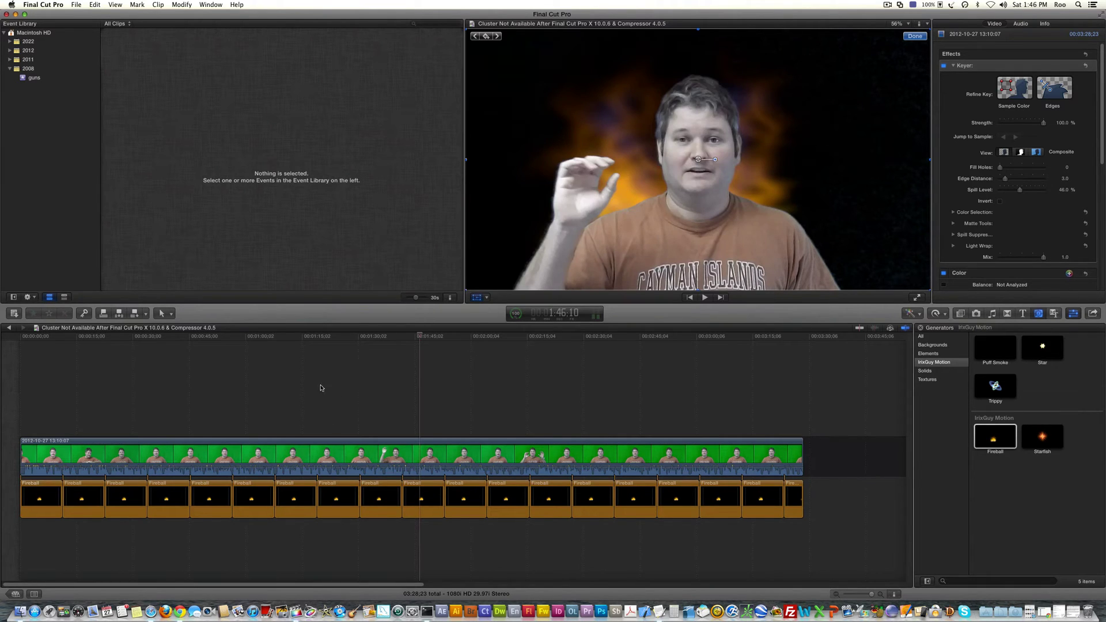
left_click(301, 387)
left_click(407, 390)
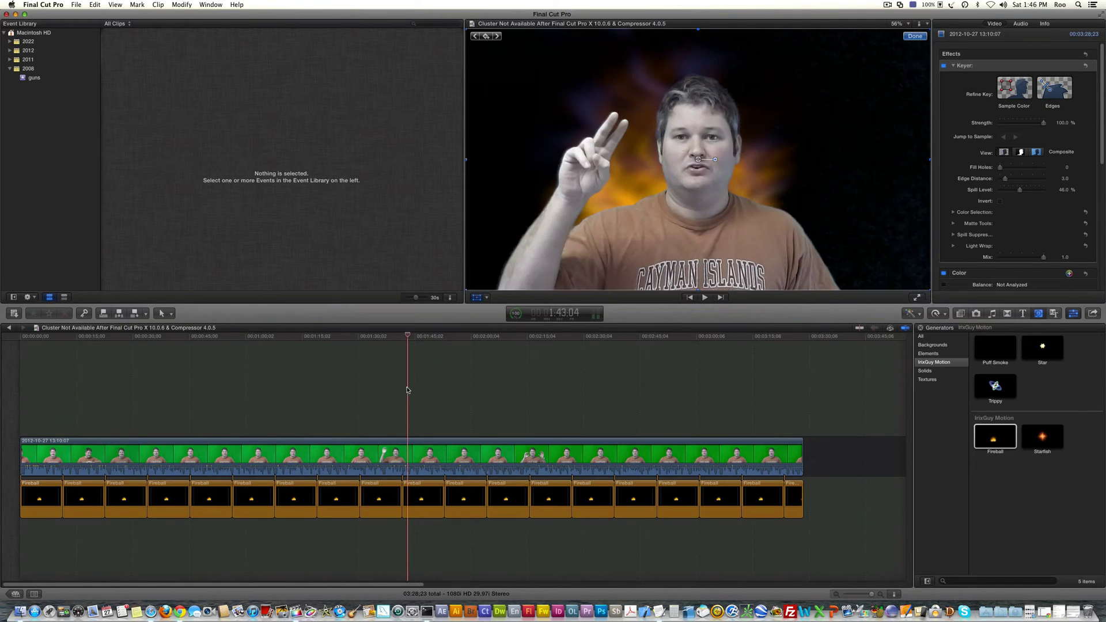
left_click(616, 384)
left_click(754, 391)
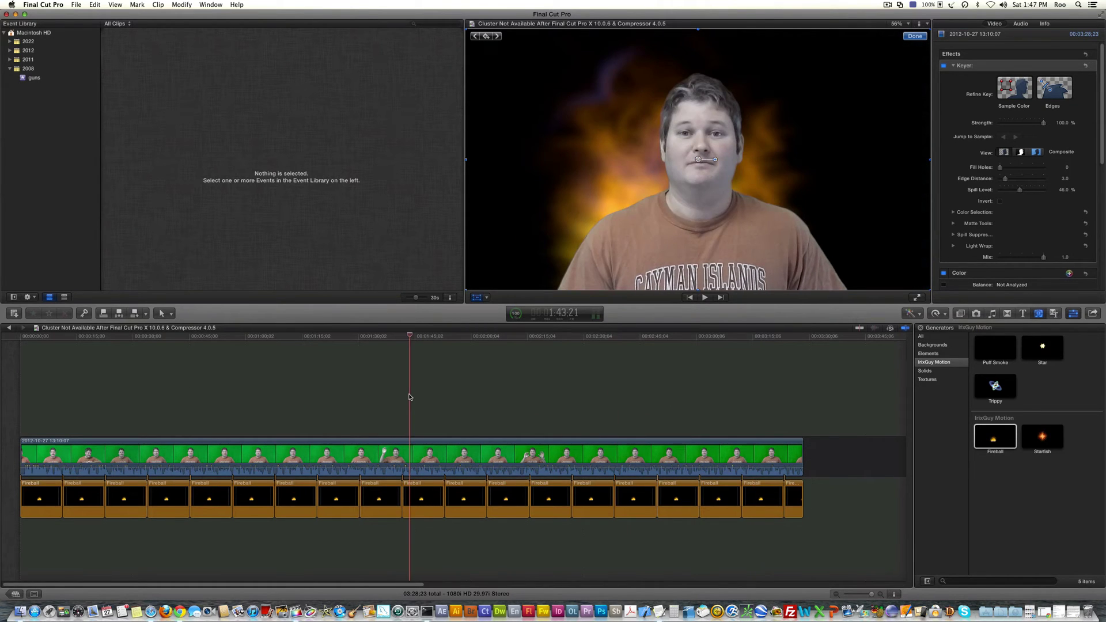
left_click(409, 397)
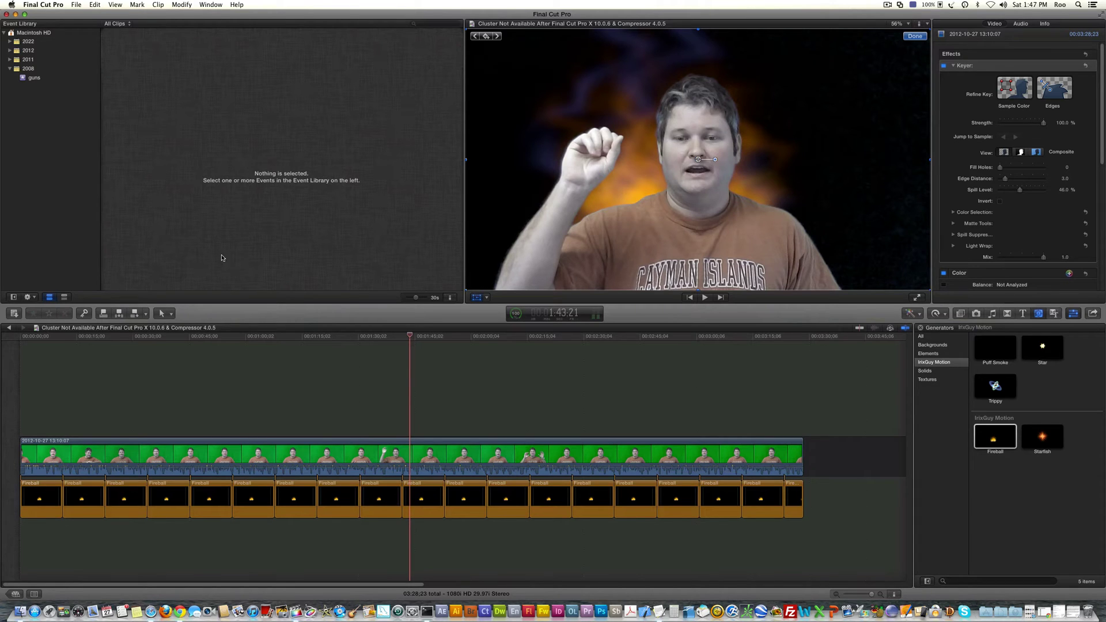
left_click(78, 4)
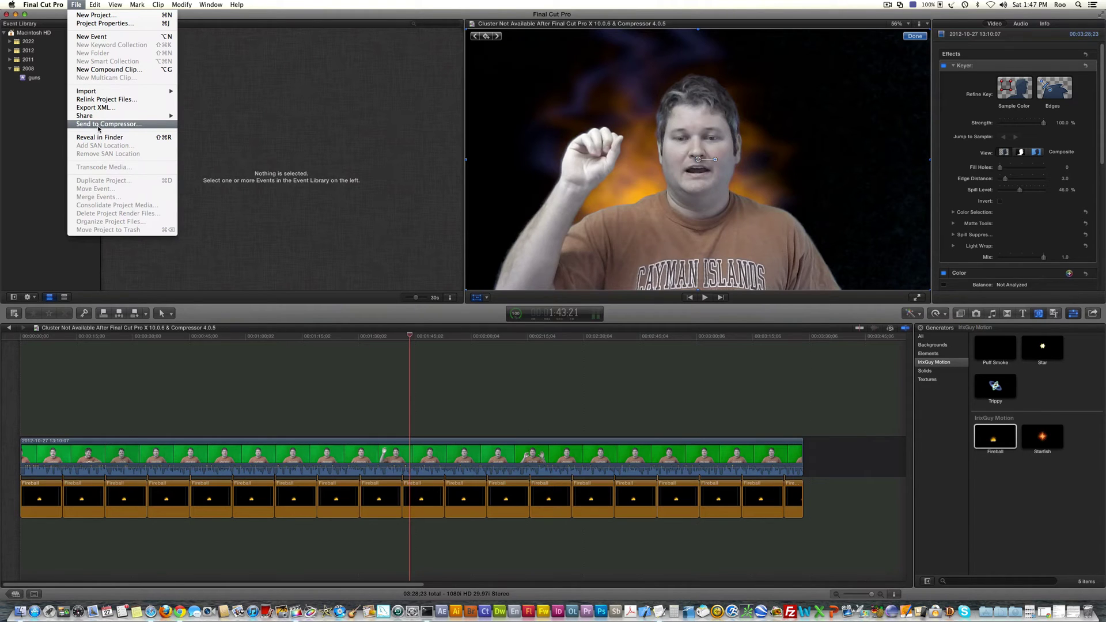
Share the project via File > Share > HD 1080p
mouse_move(108, 120)
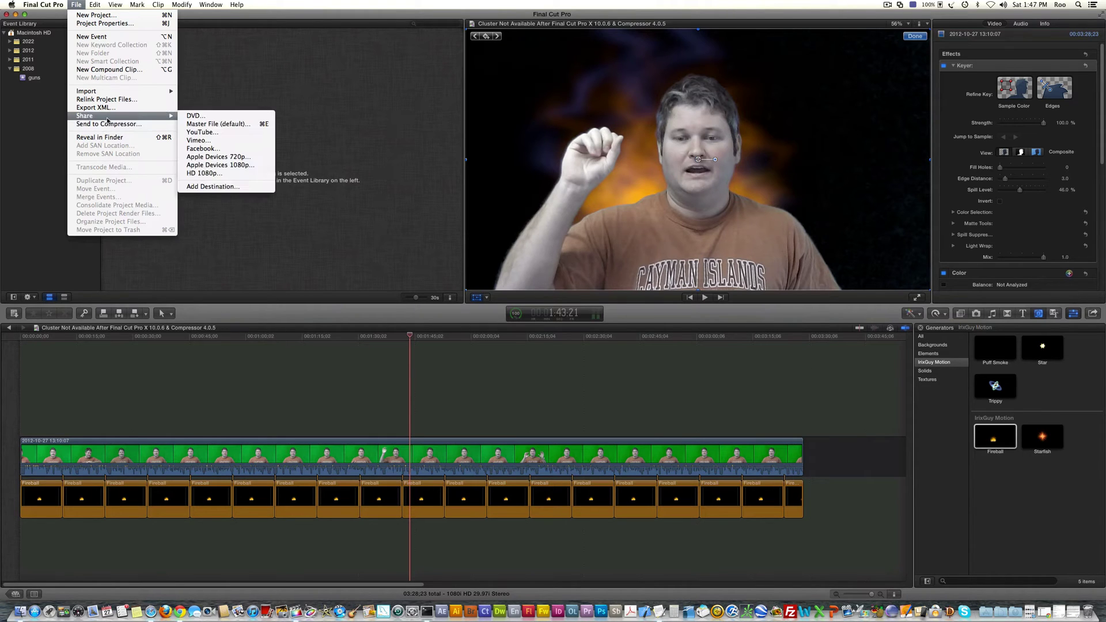
left_click(218, 175)
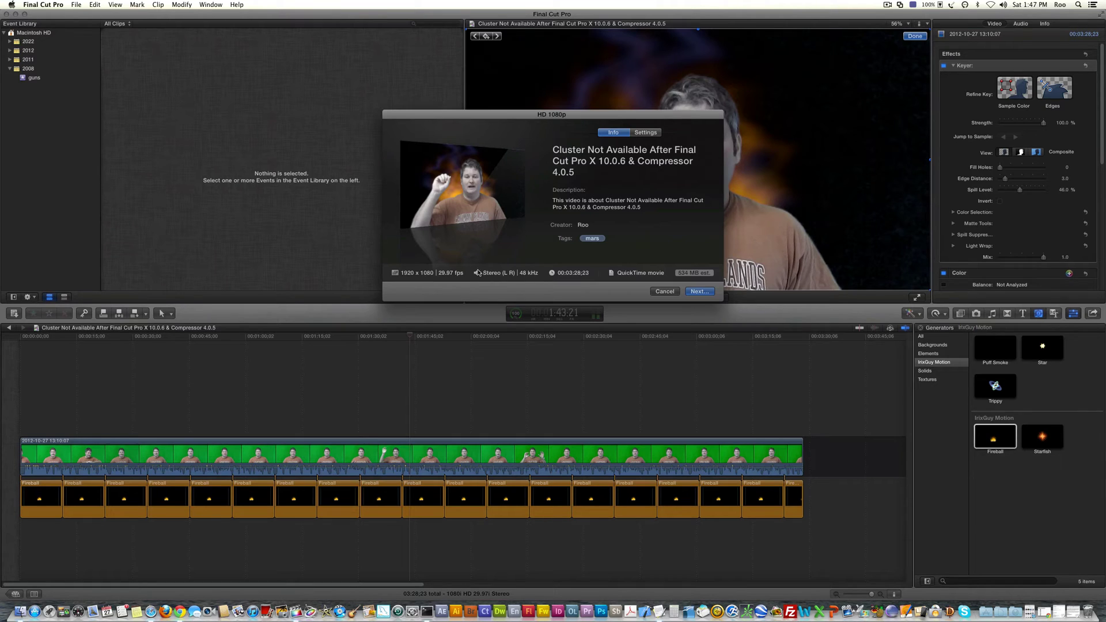
Review and keep the HD 1080p export settings, then continue to the save sheet
left_click(644, 135)
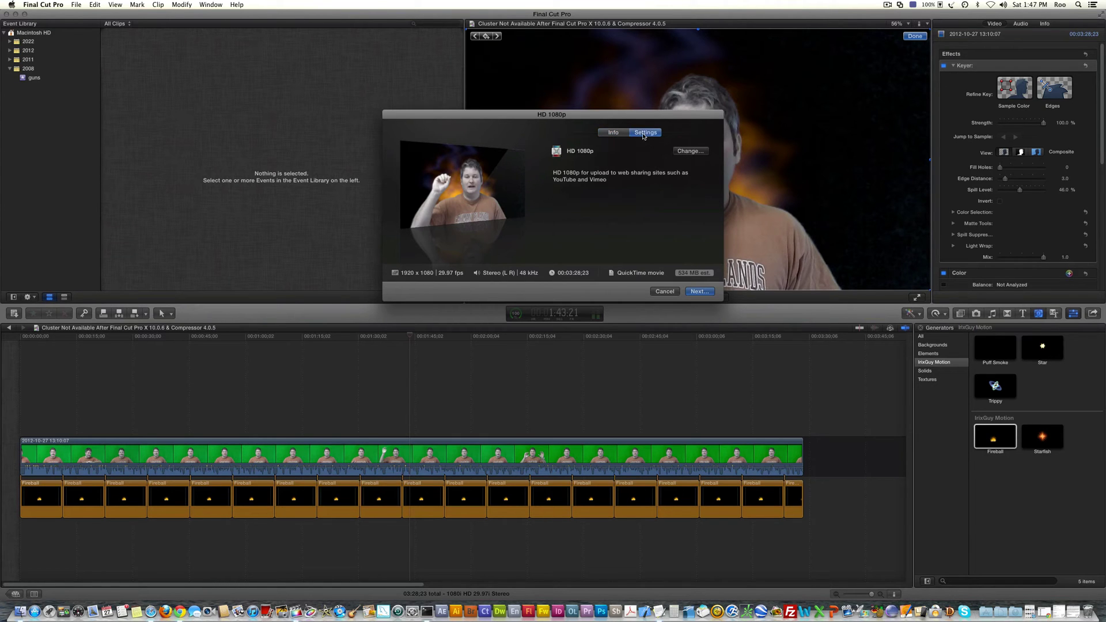
left_click(689, 151)
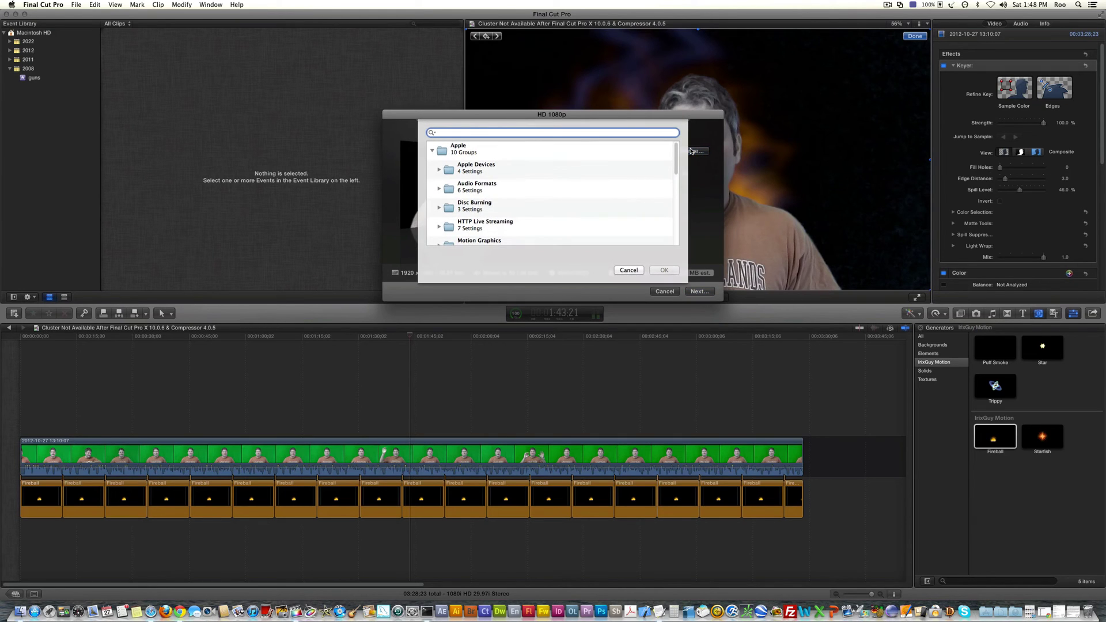
left_click(628, 270)
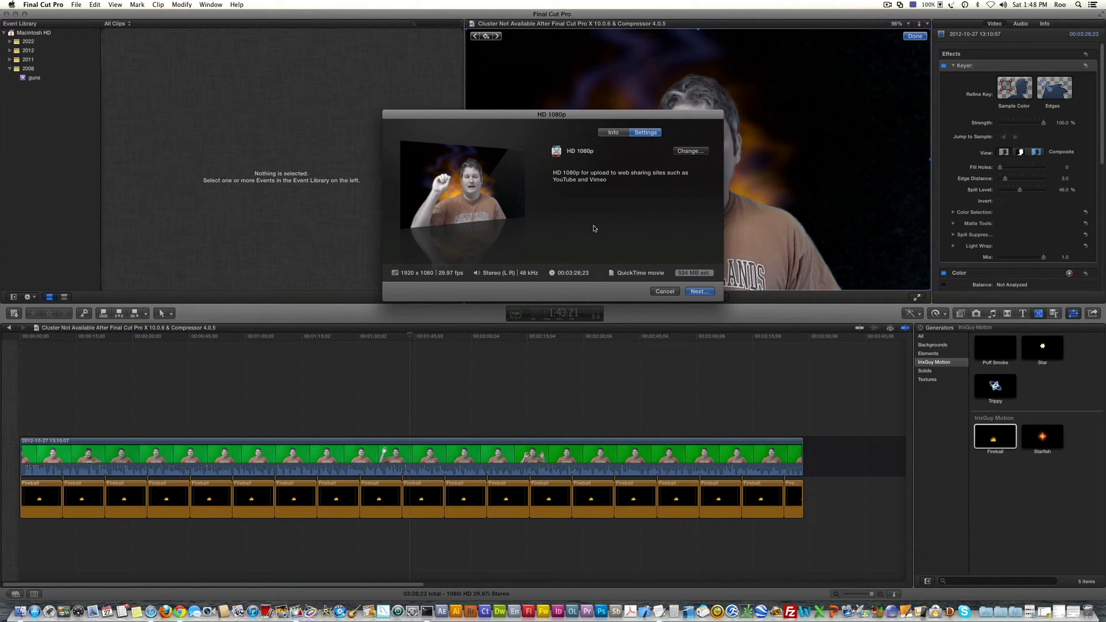
left_click(707, 294)
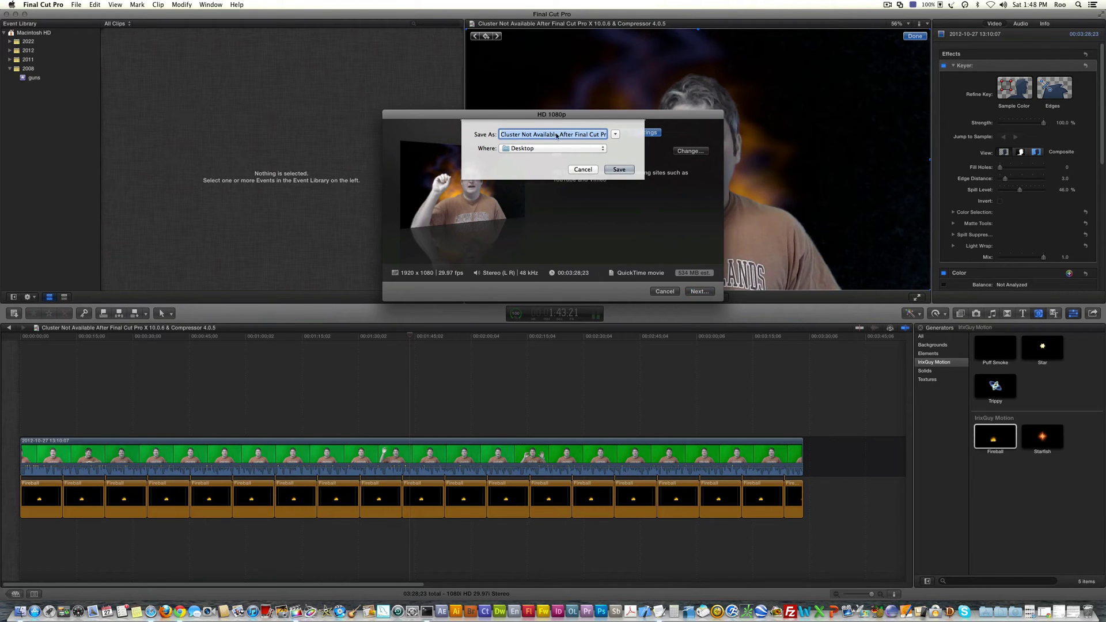
Save the HD 1080p export to the Desktop under the project's name
left_click(619, 170)
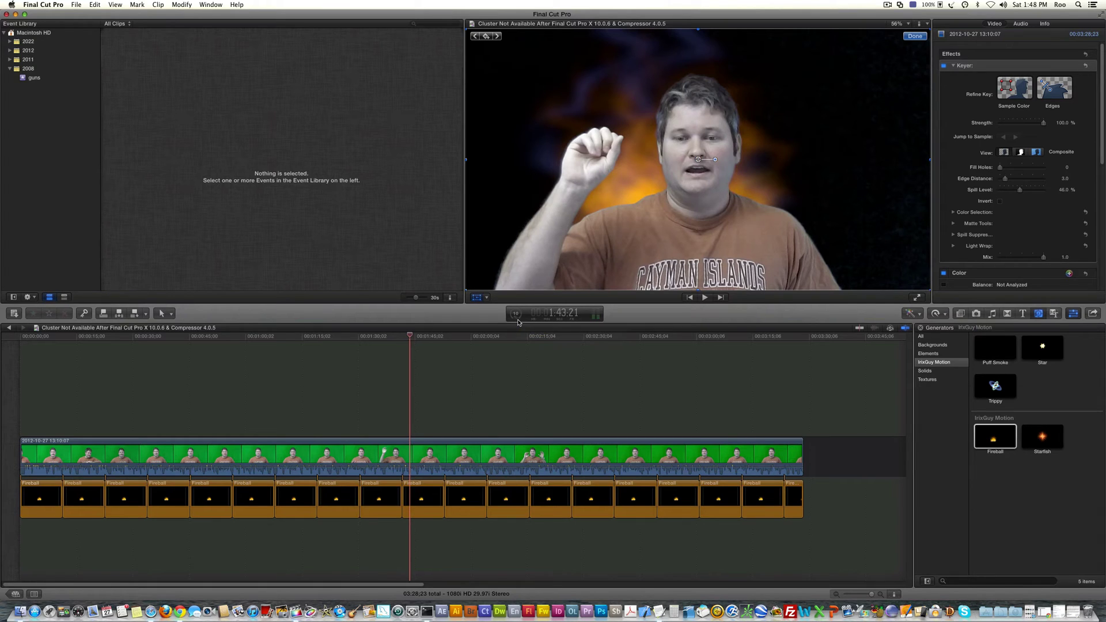
left_click(887, 5)
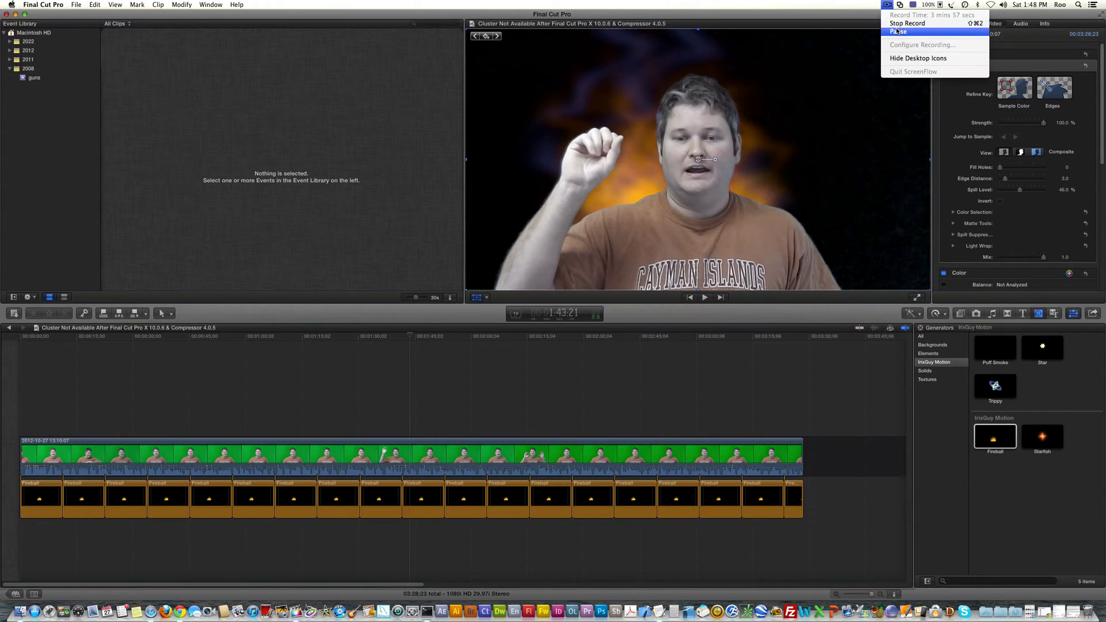
Drag the exported .mov from the Desktop into the Compressor batch as a new job
left_click(897, 24)
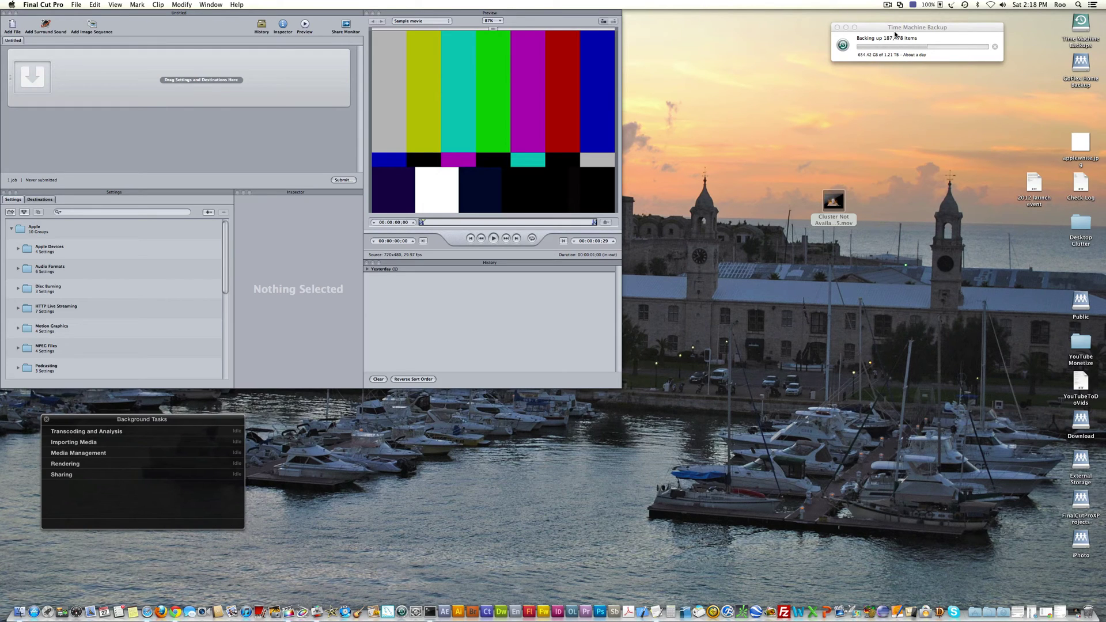
left_click_drag(840, 204, 769, 223)
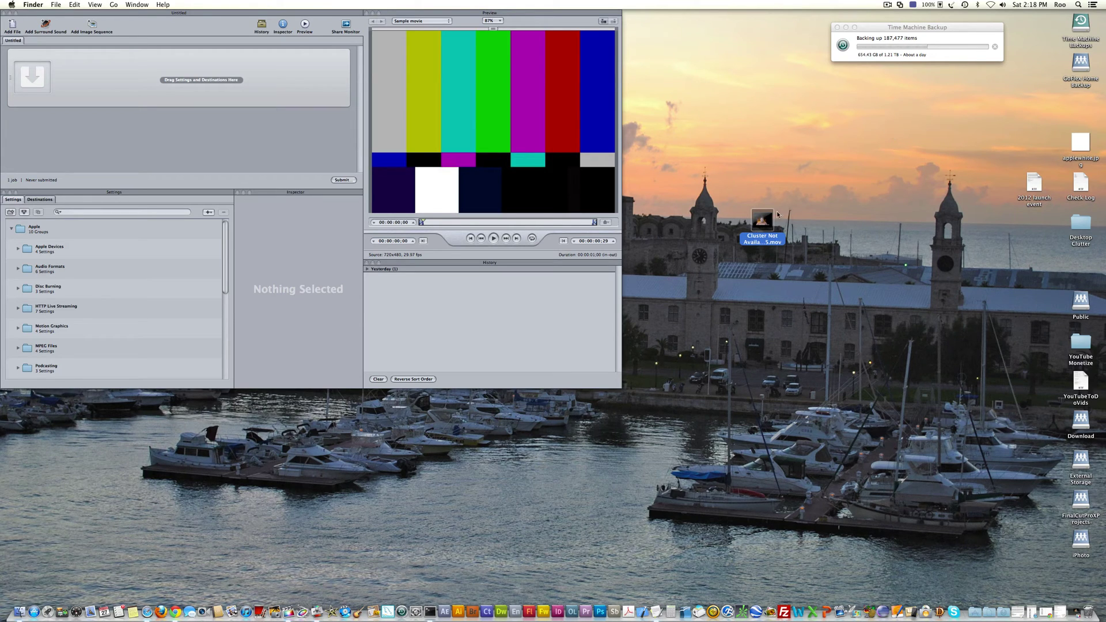
left_click_drag(767, 218, 742, 266)
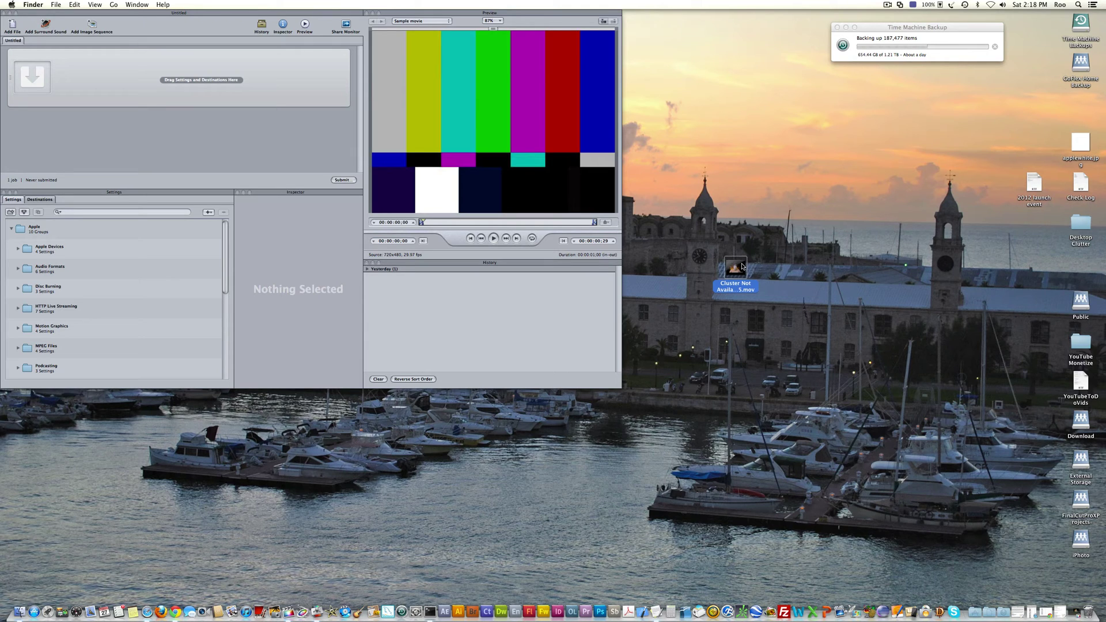
left_click_drag(743, 266, 213, 88)
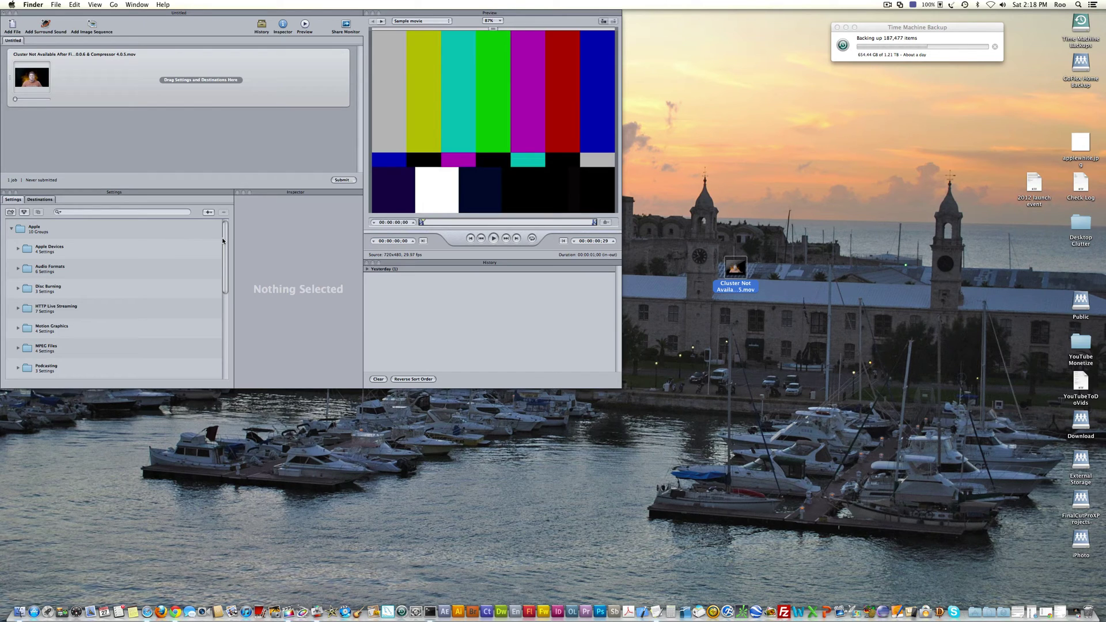
Apply the Video Sharing Services HD 1080p setting to the job
left_click_drag(223, 241, 221, 312)
left_click(57, 300)
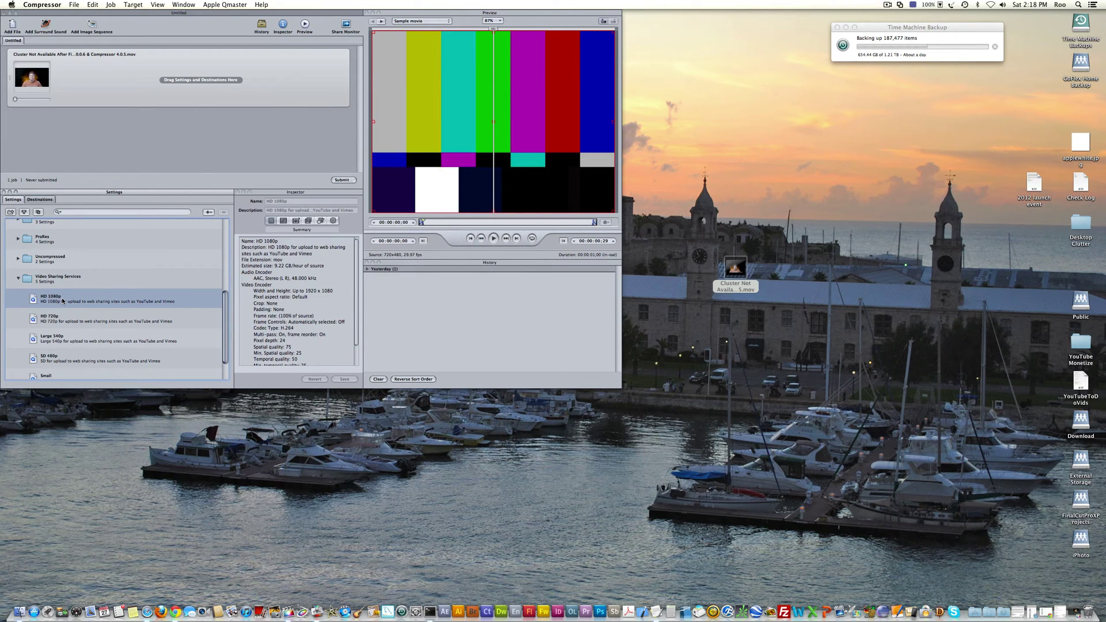
left_click_drag(64, 300, 181, 83)
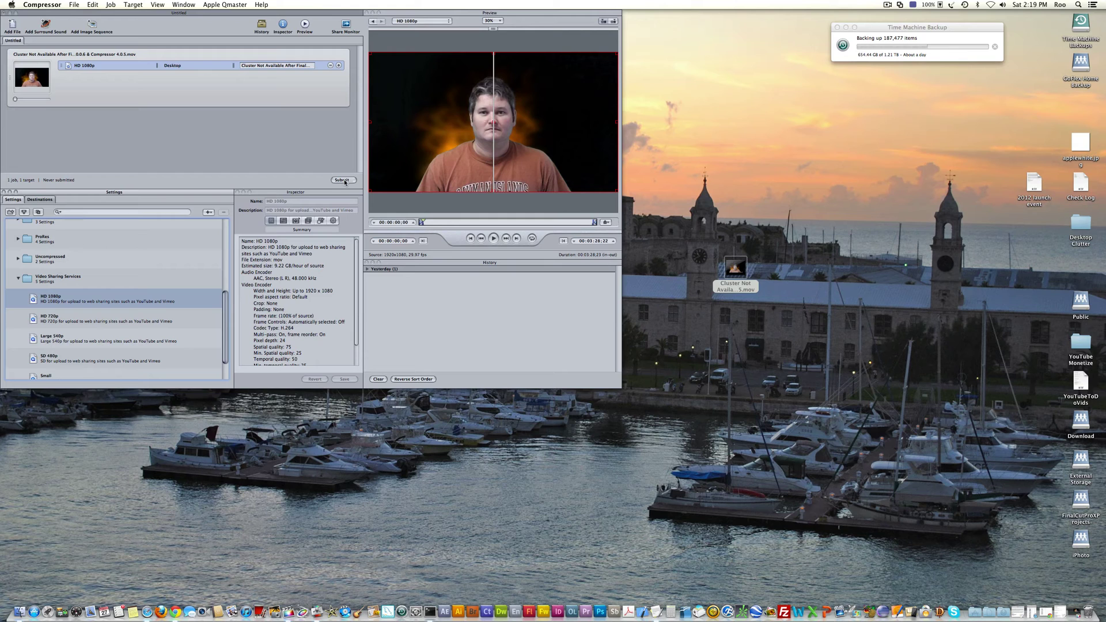
Start submitting the batch with Working Cluster as its cluster
left_click(344, 180)
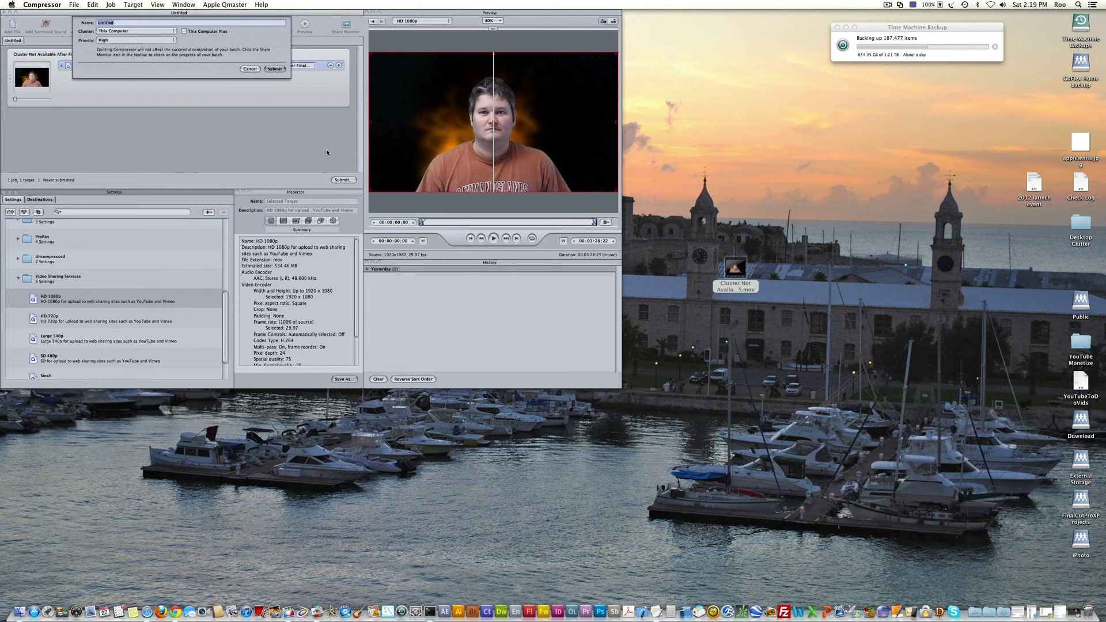
left_click(172, 31)
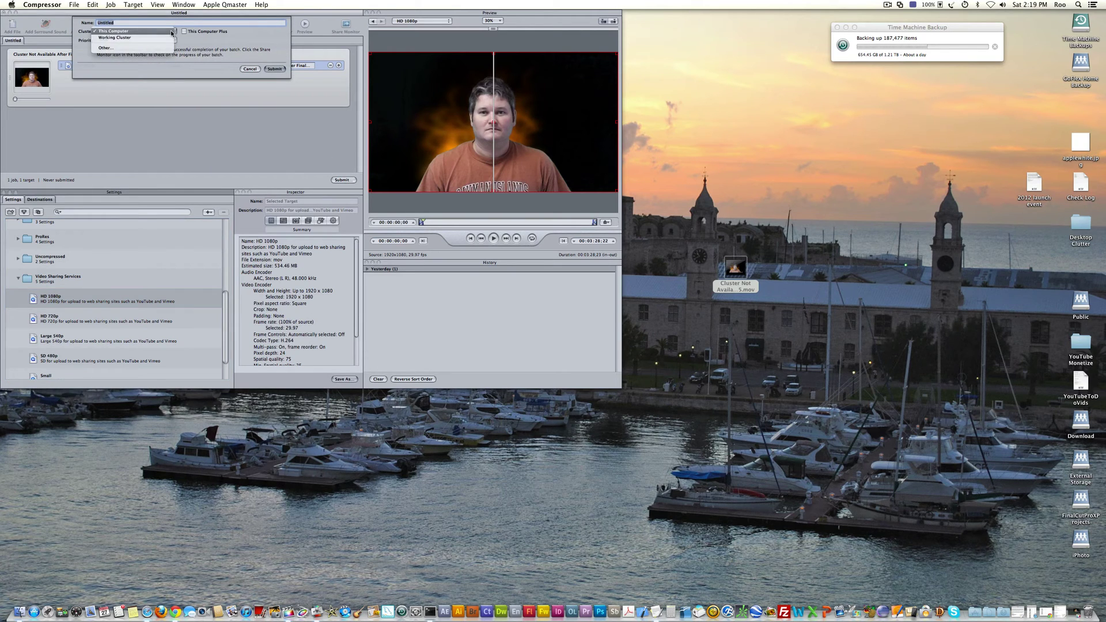
left_click(168, 38)
Name the batch 'Latest Final Cut Pro and Latest Compressor Cluster Fix' and submit it
left_click(137, 23)
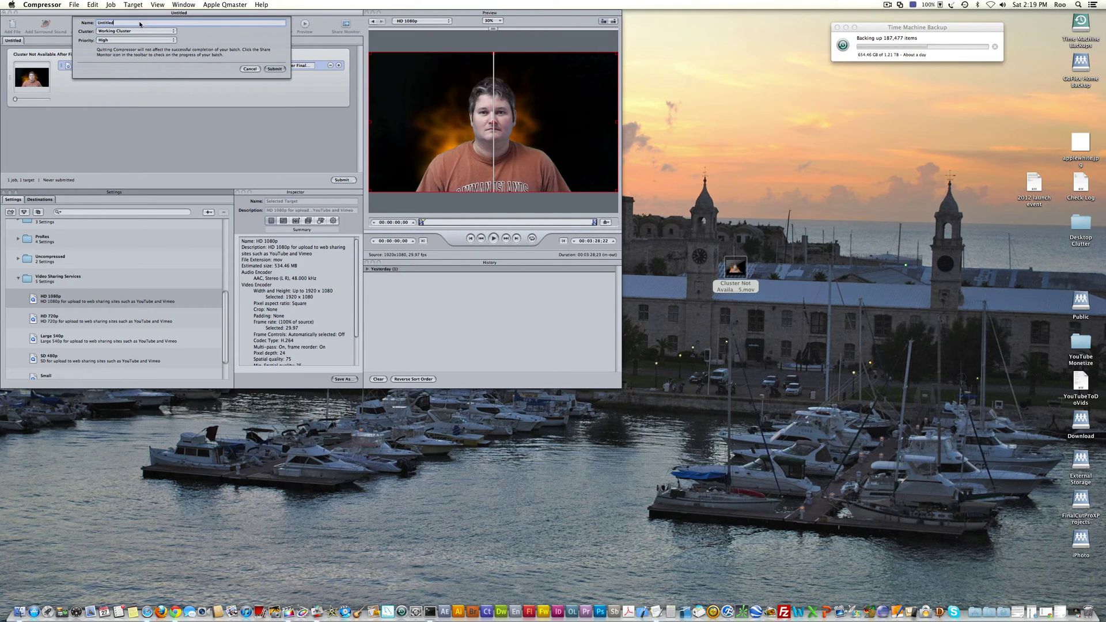
double_click(137, 23)
type("Fin")
key("BackSpace")
key("BackSpace")
type("Latest Final Cut Pro and Latest Compressor F")
key("BackSpace")
key("BackSpace")
type("Cluster F")
left_click(275, 69)
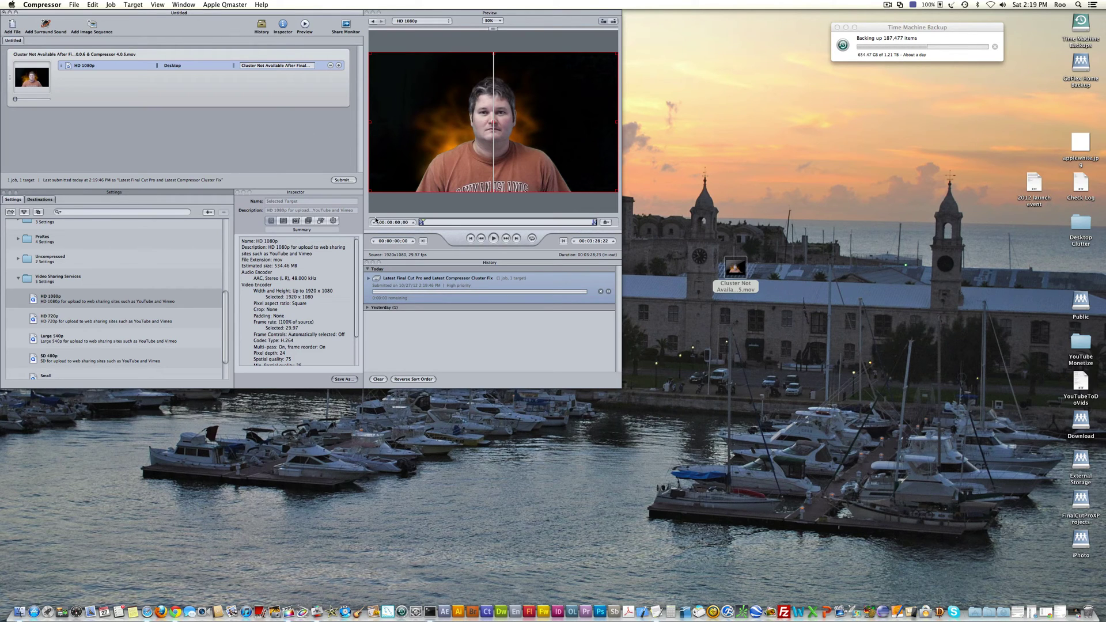
Show Working Cluster's batches in Share Monitor with the new batch's job revealed, window moved aside
left_click(348, 30)
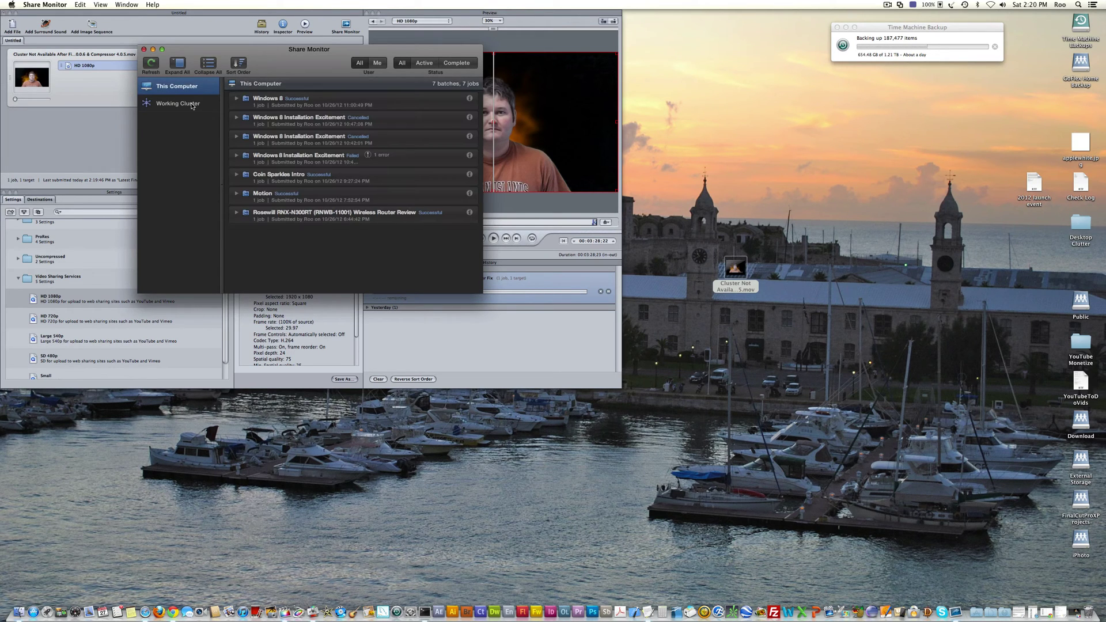
left_click(191, 106)
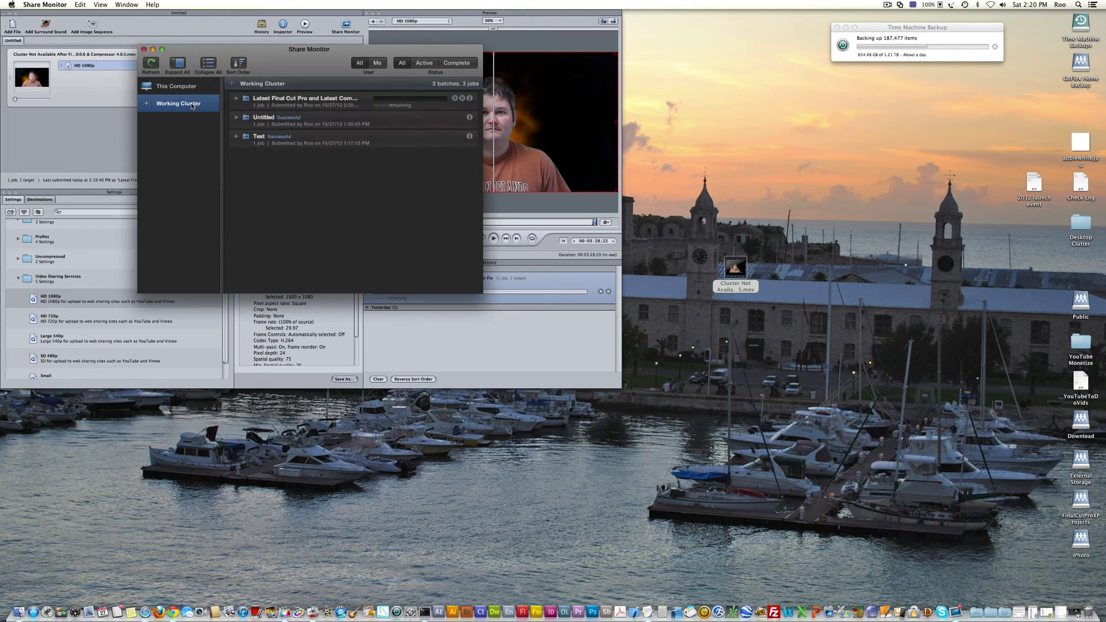
left_click(237, 99)
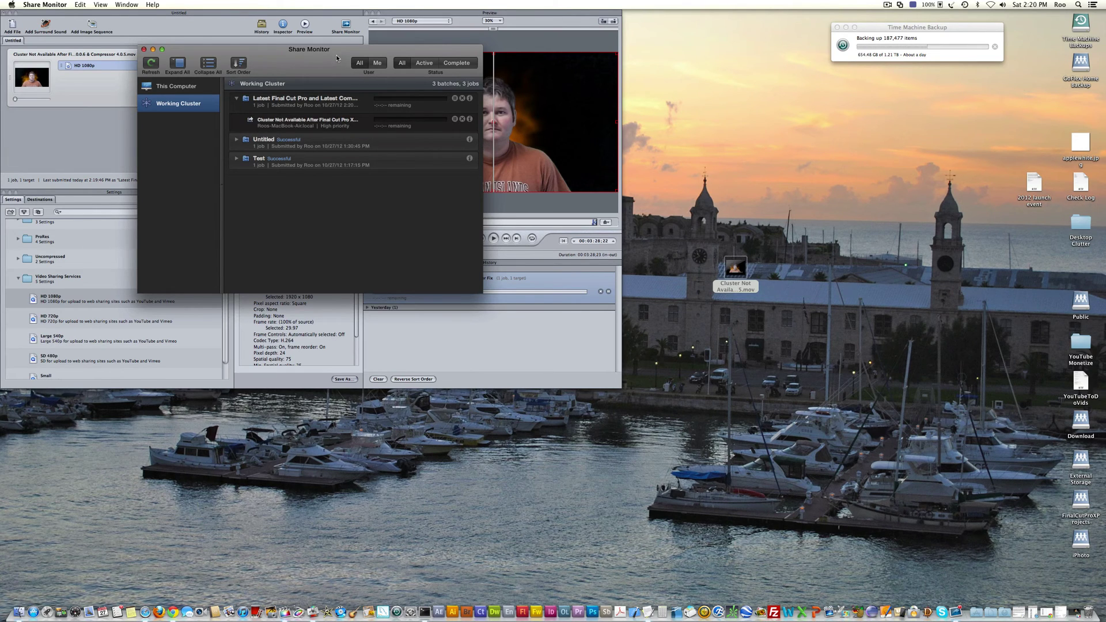
left_click_drag(336, 53, 658, 275)
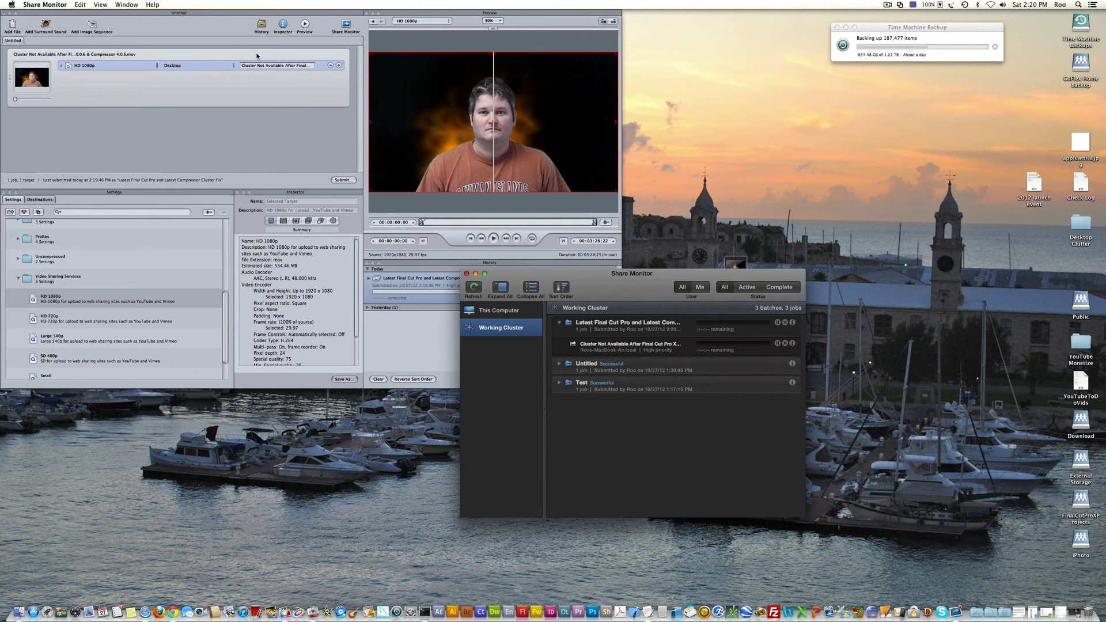
left_click(120, 12)
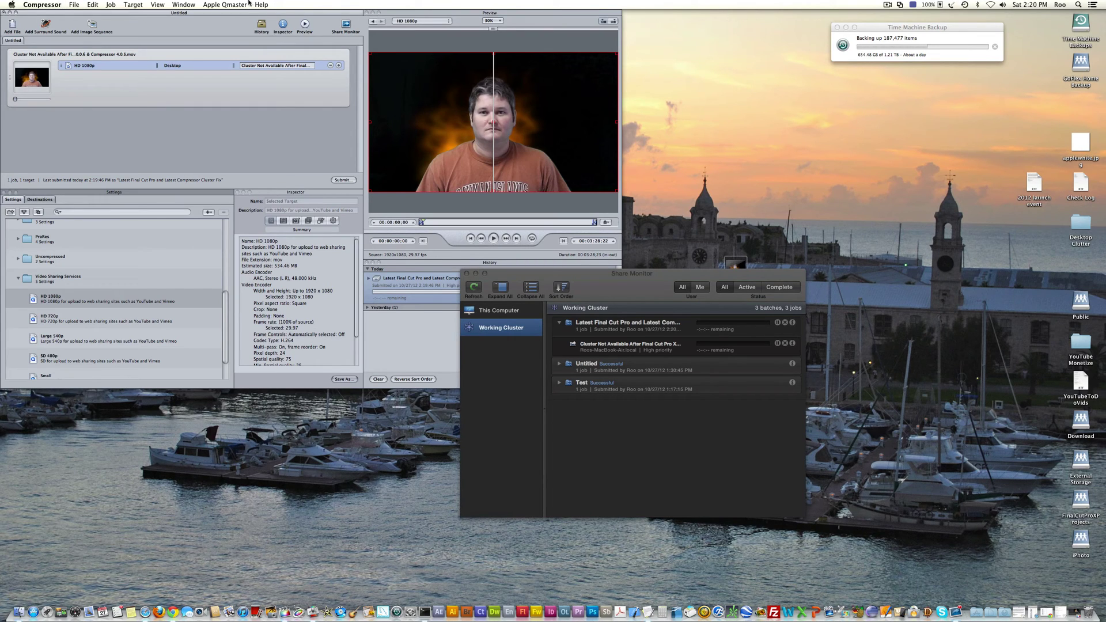
Launch Apple Qmaster cluster administration and expand the MacBook Air's and iMac's services
left_click(228, 6)
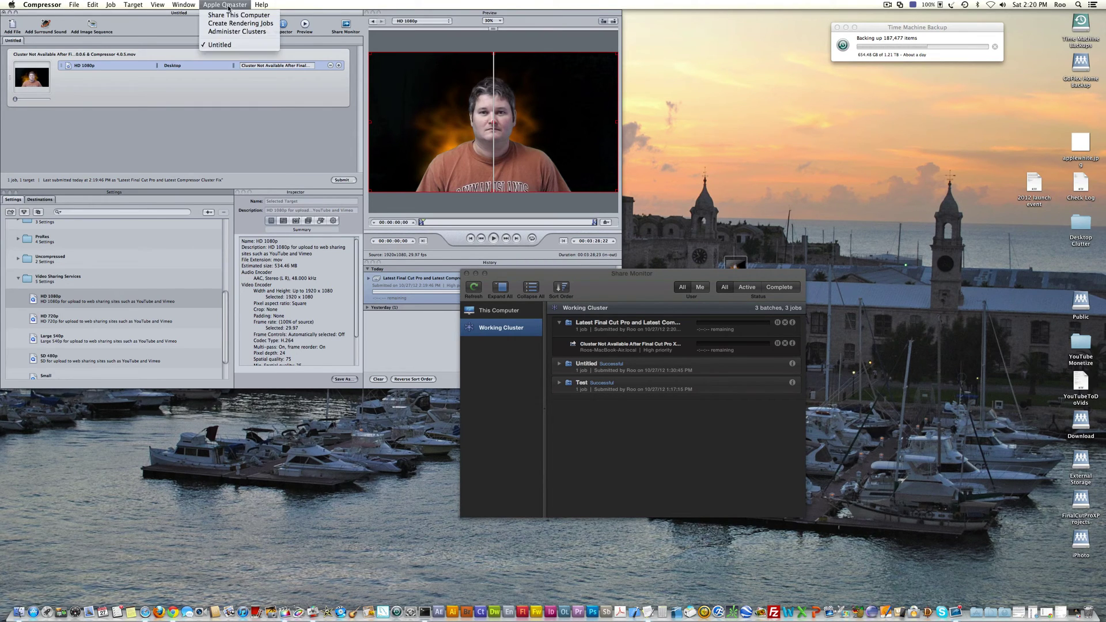
left_click(230, 34)
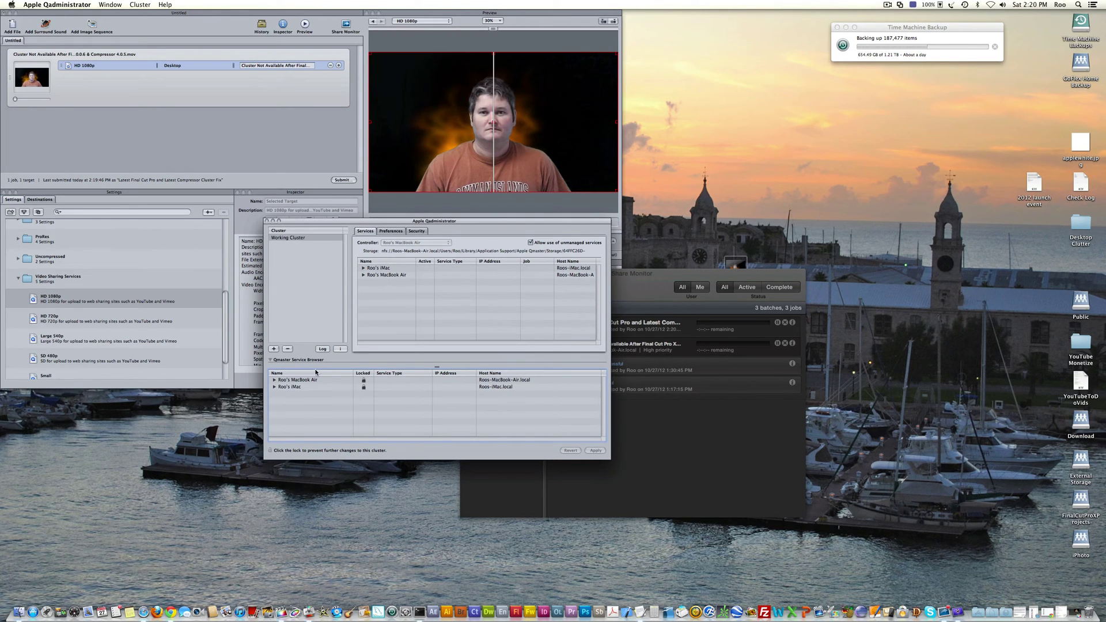
left_click(274, 380)
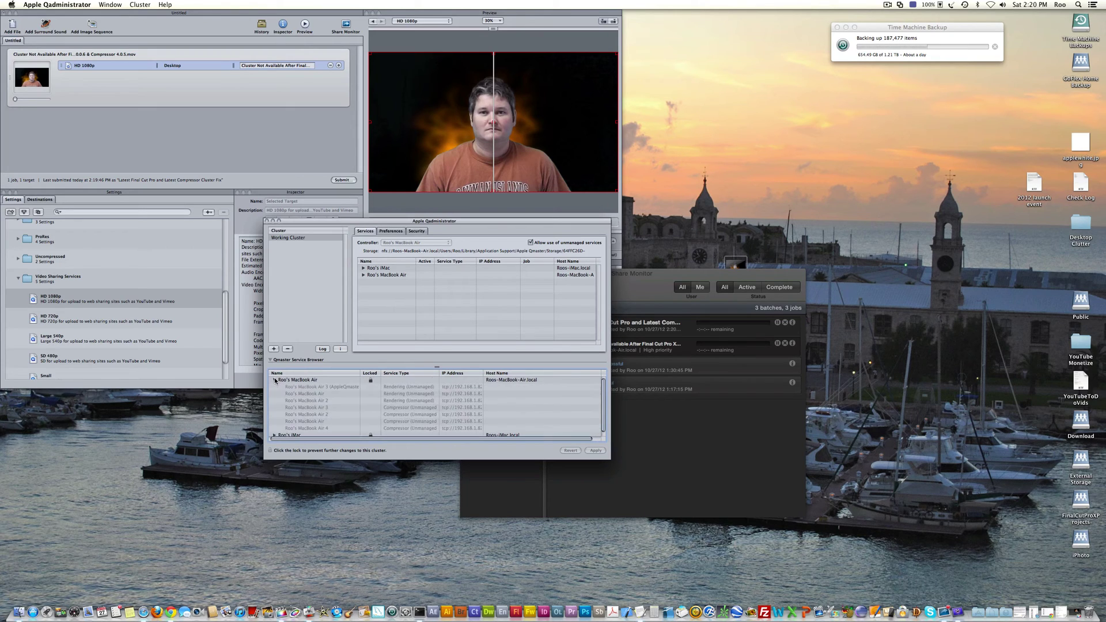
mouse_move(602, 382)
left_mouse_down()
mouse_move(603, 412)
mouse_move(607, 387)
left_mouse_up()
scroll(482, 419, "down", 1)
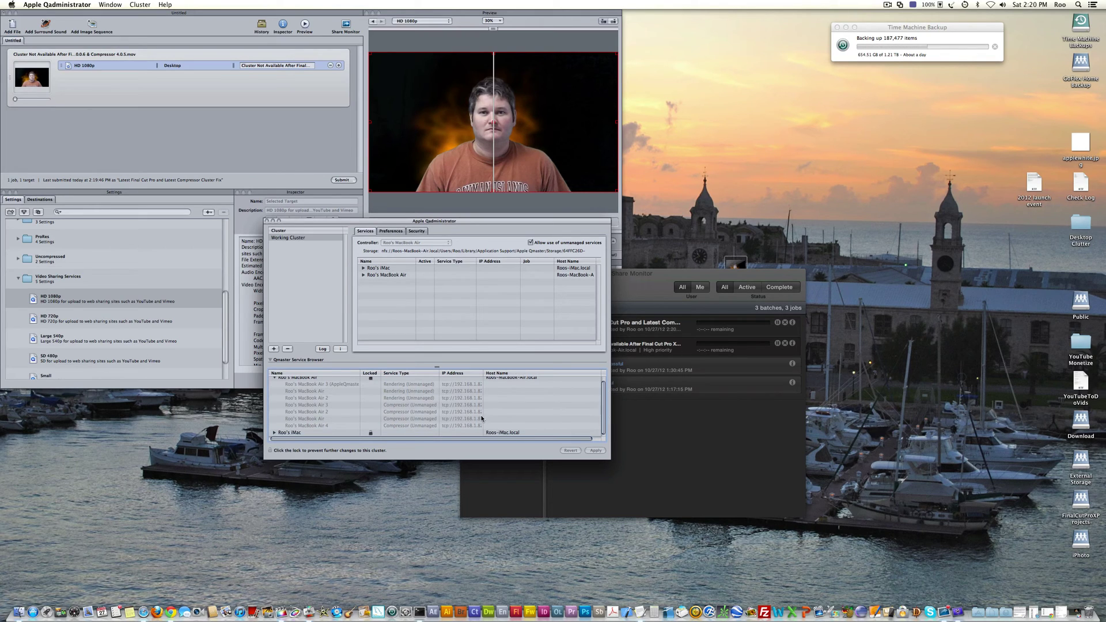
left_click(275, 432)
left_click_drag(603, 390, 603, 433)
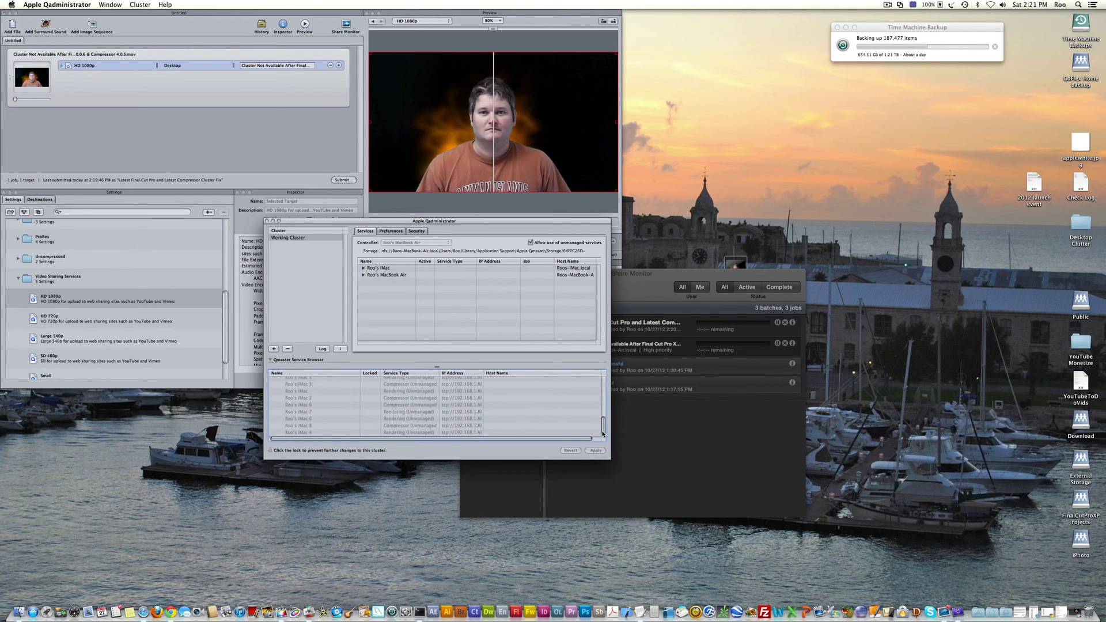
left_click_drag(528, 220, 386, 366)
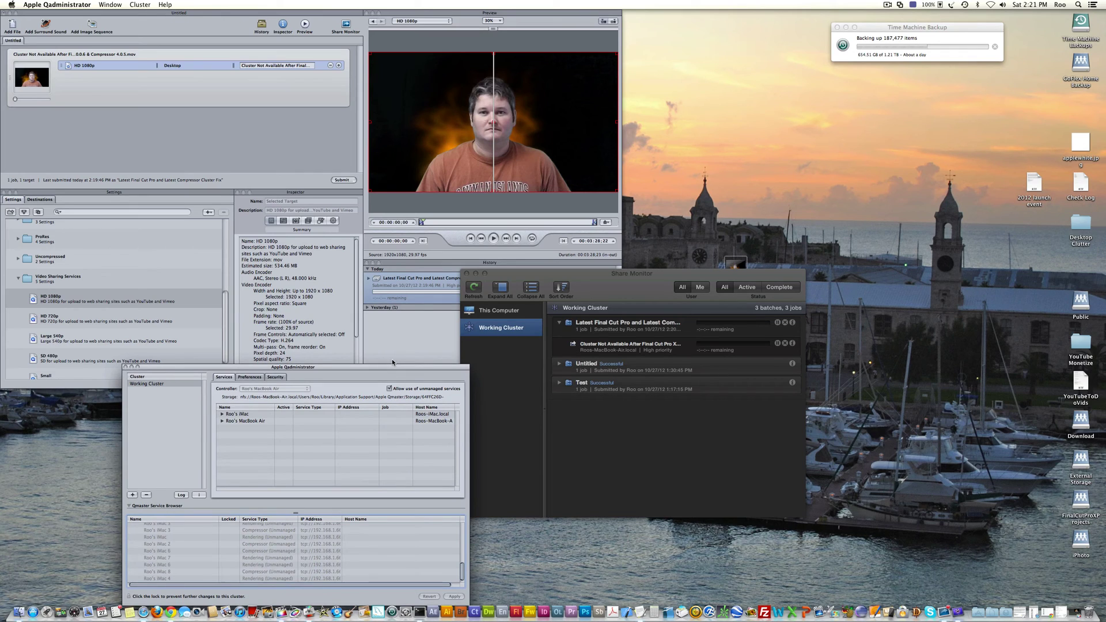
left_click_drag(635, 272, 696, 141)
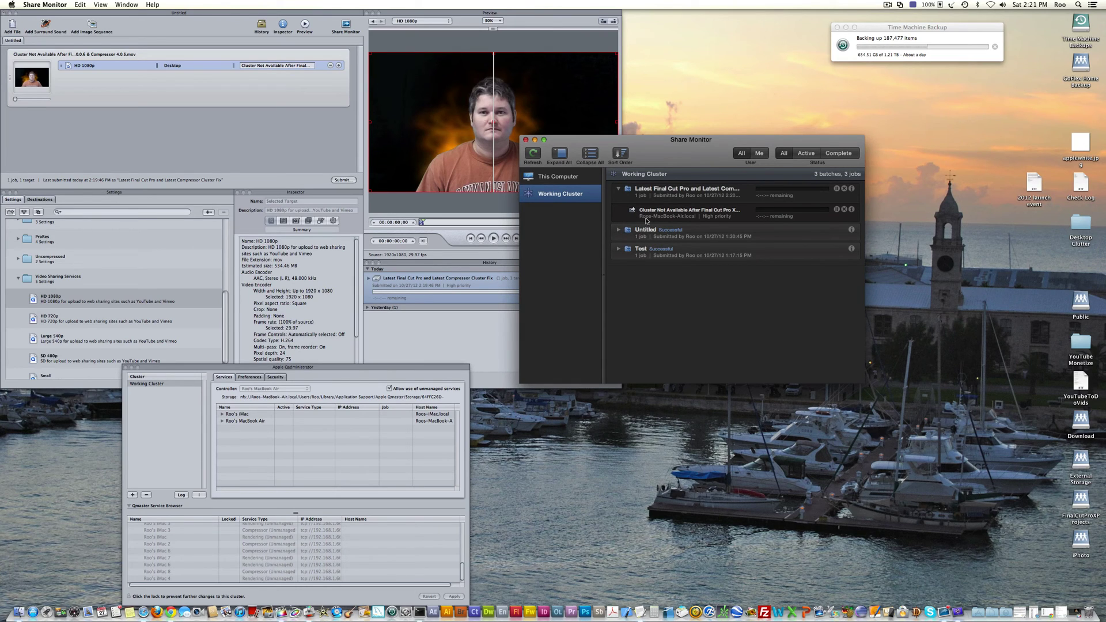
left_click_drag(740, 143, 726, 331)
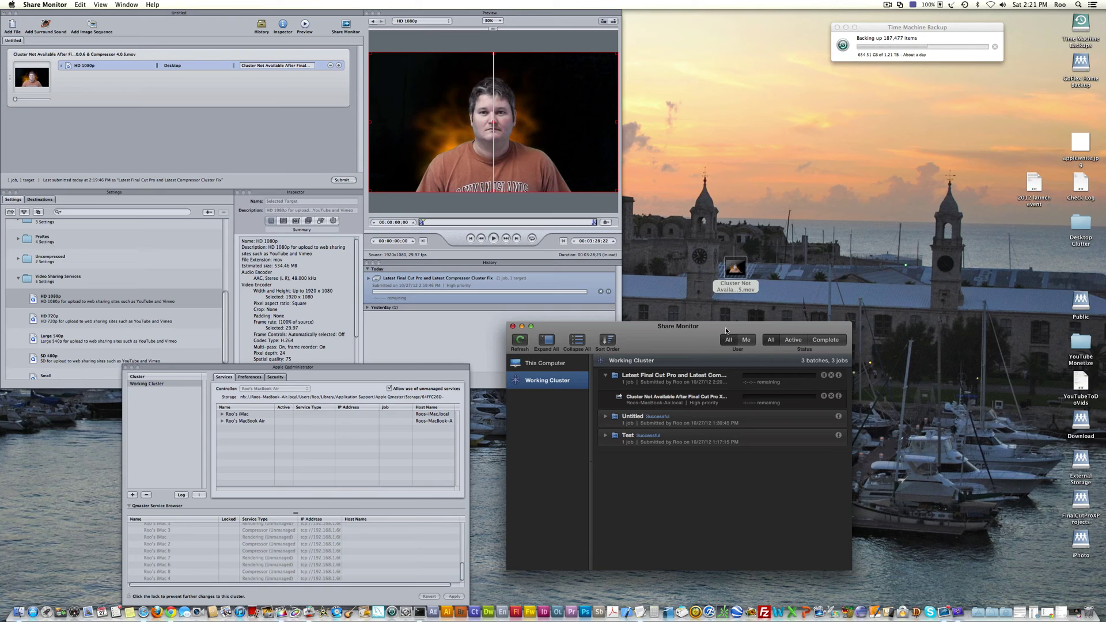
left_click(887, 4)
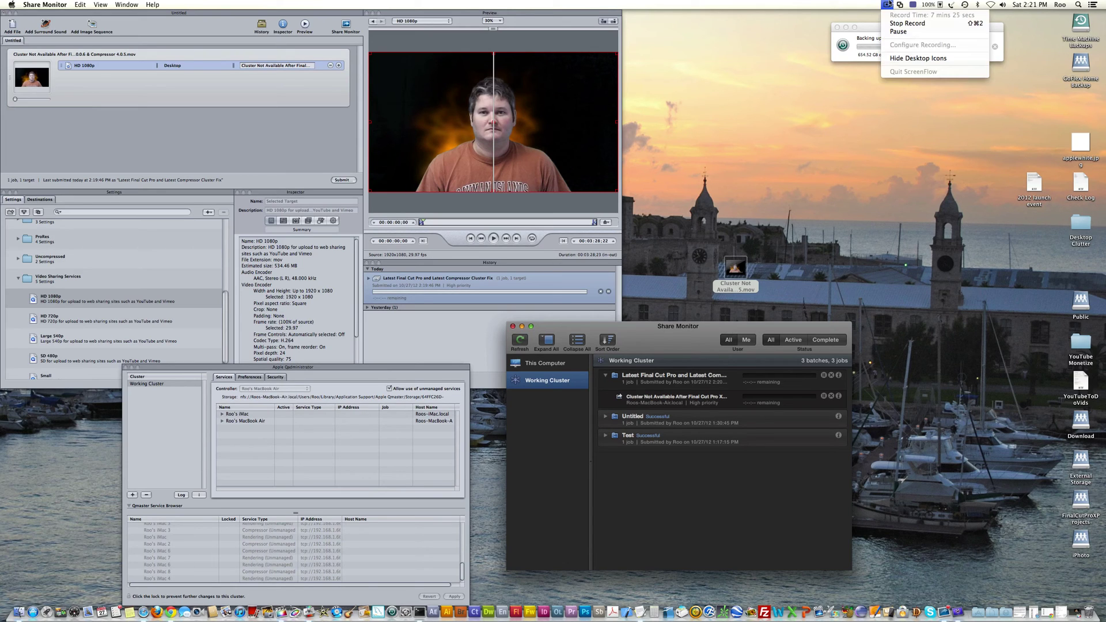
left_click(889, 32)
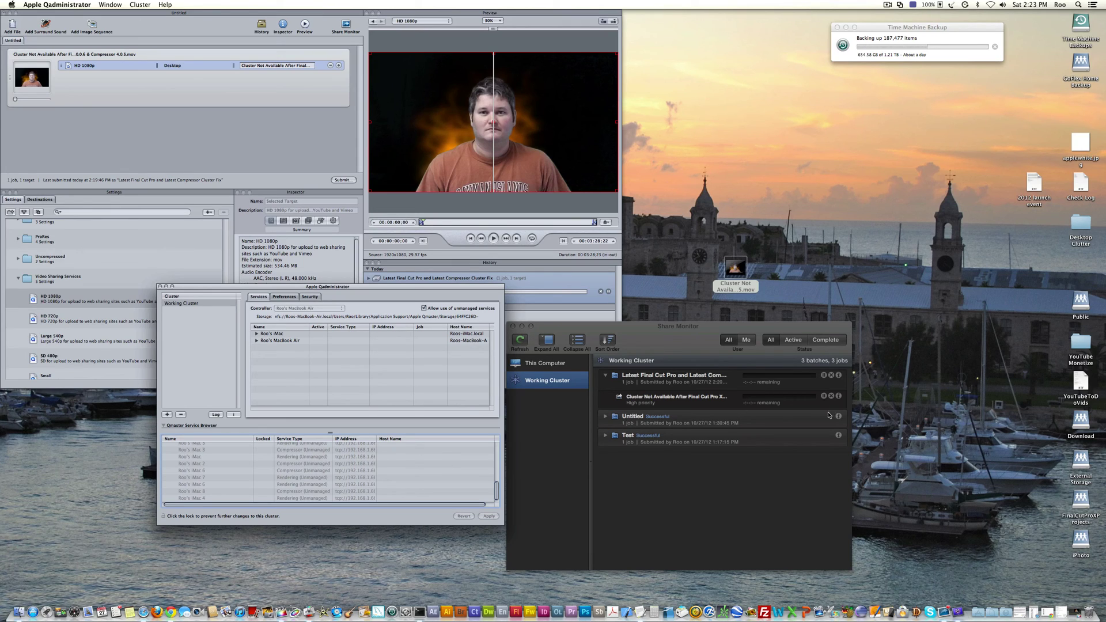
Bring Qadministrator forward and scroll its Qmaster Service Browser back to the top
left_click_drag(699, 326, 724, 324)
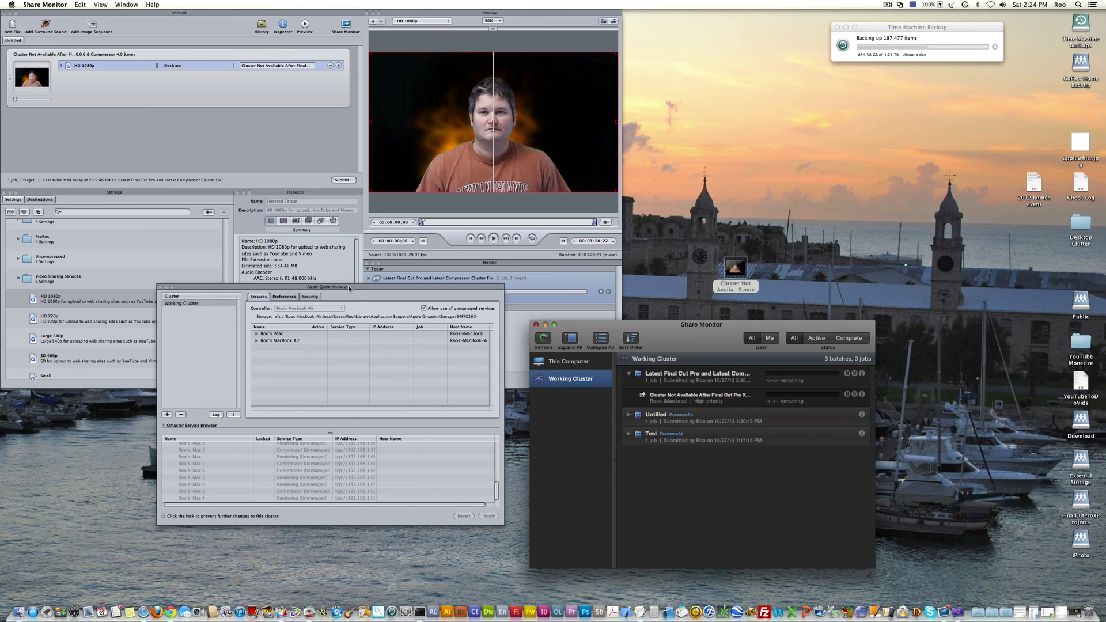
left_click_drag(348, 285, 351, 291)
mouse_move(499, 492)
left_mouse_down()
mouse_move(499, 451)
mouse_move(500, 489)
left_mouse_up()
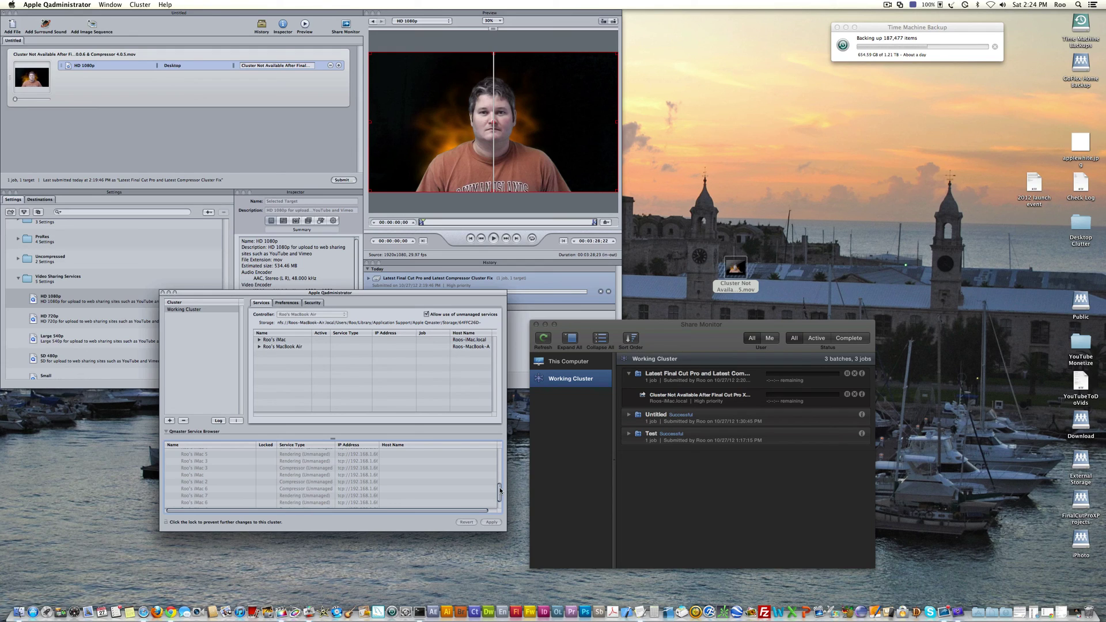
left_click_drag(500, 487, 502, 440)
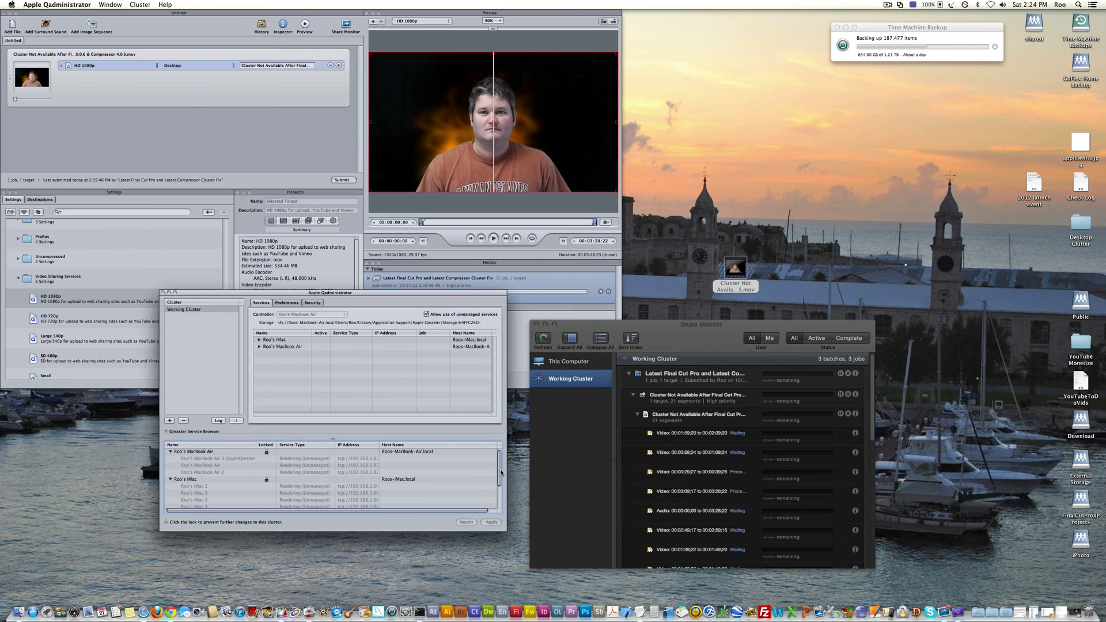
Raise Share Monitor and check the job's segments encoding on both the MacBook Air and iMac
left_click_drag(713, 329, 728, 254)
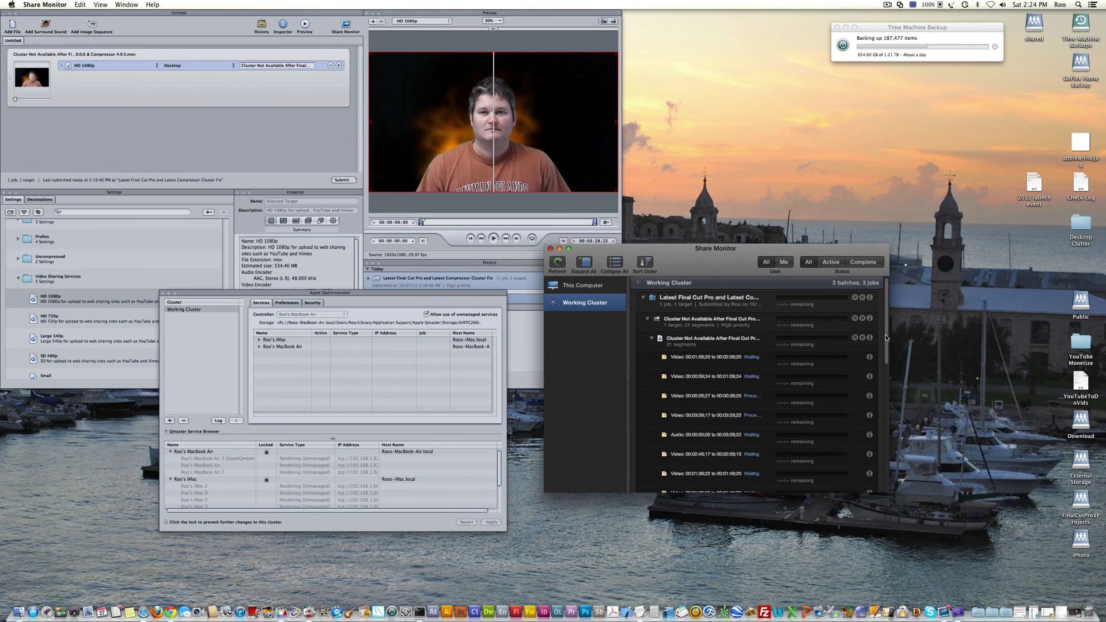
left_click_drag(886, 334, 885, 459)
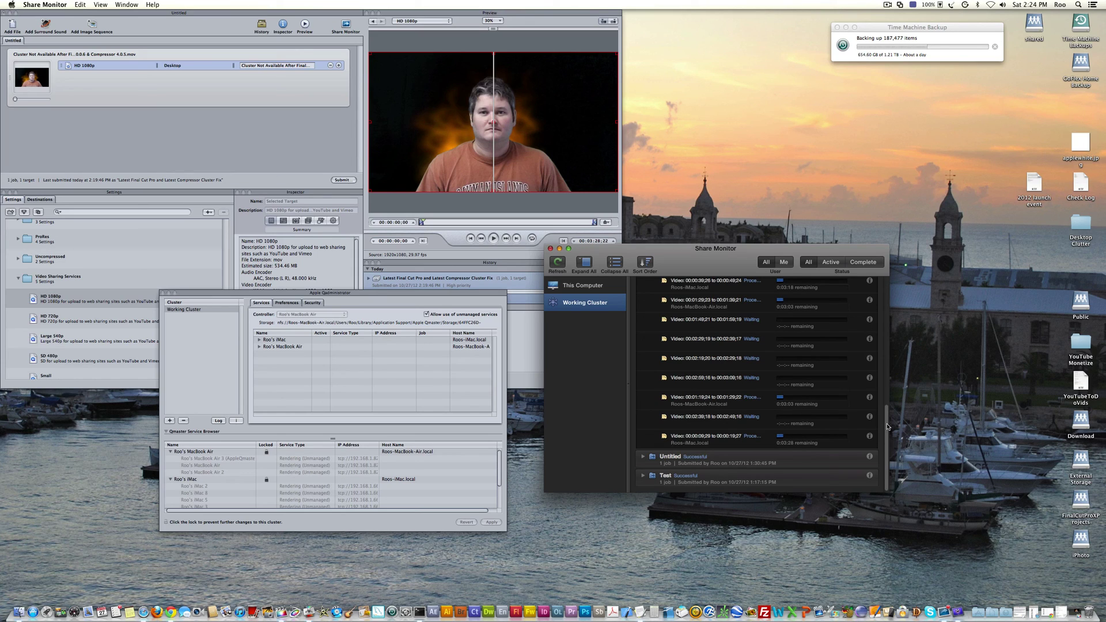
scroll(886, 416, "up", 5)
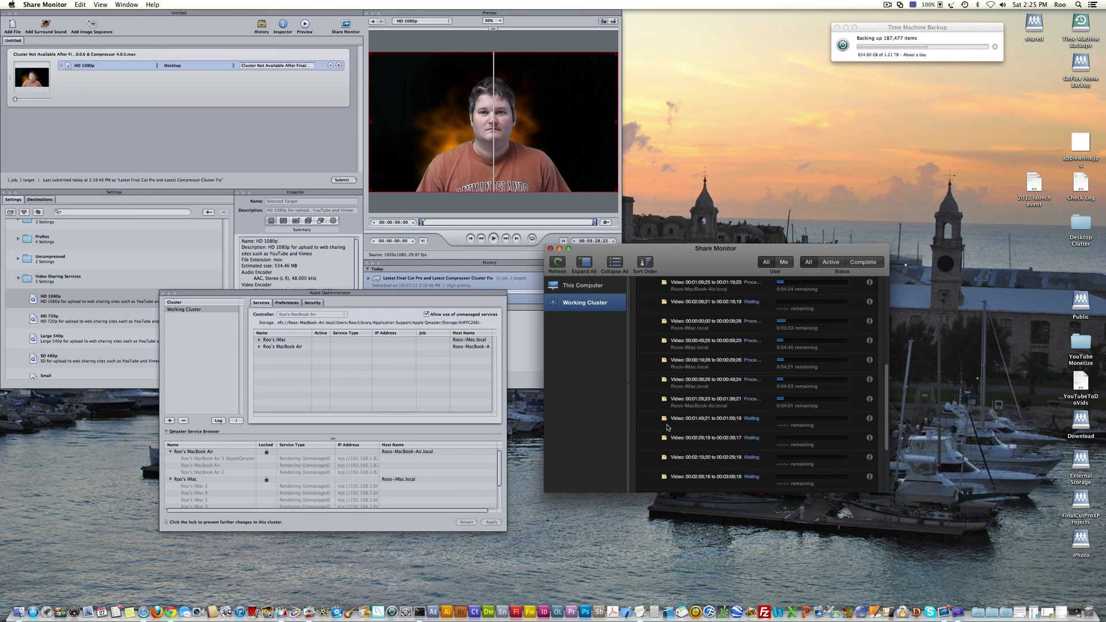
left_click(499, 481)
left_click(857, 364)
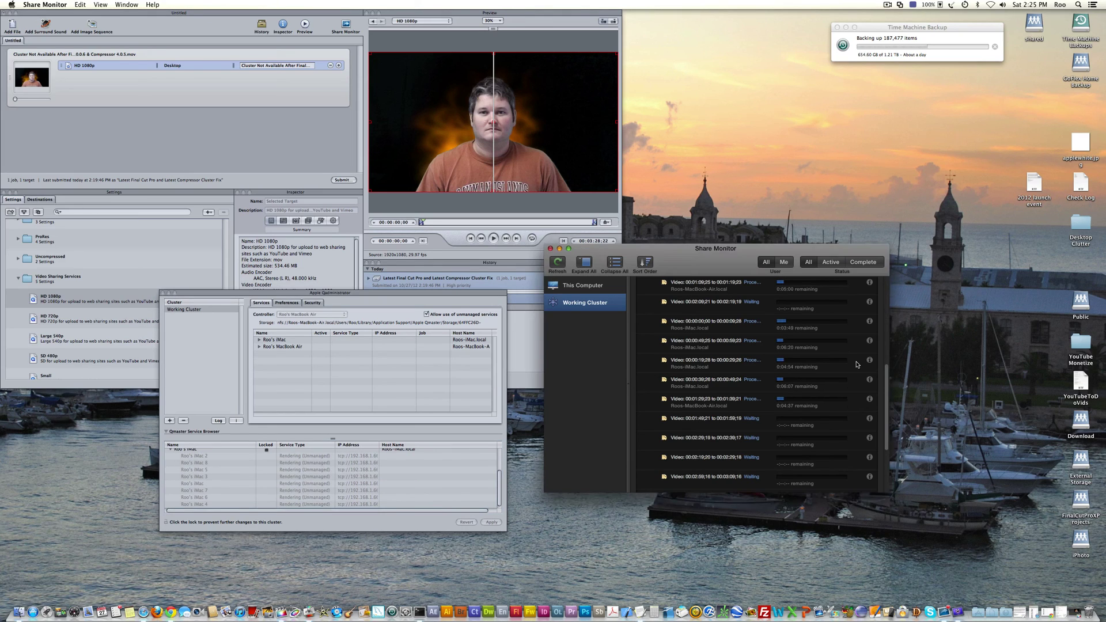